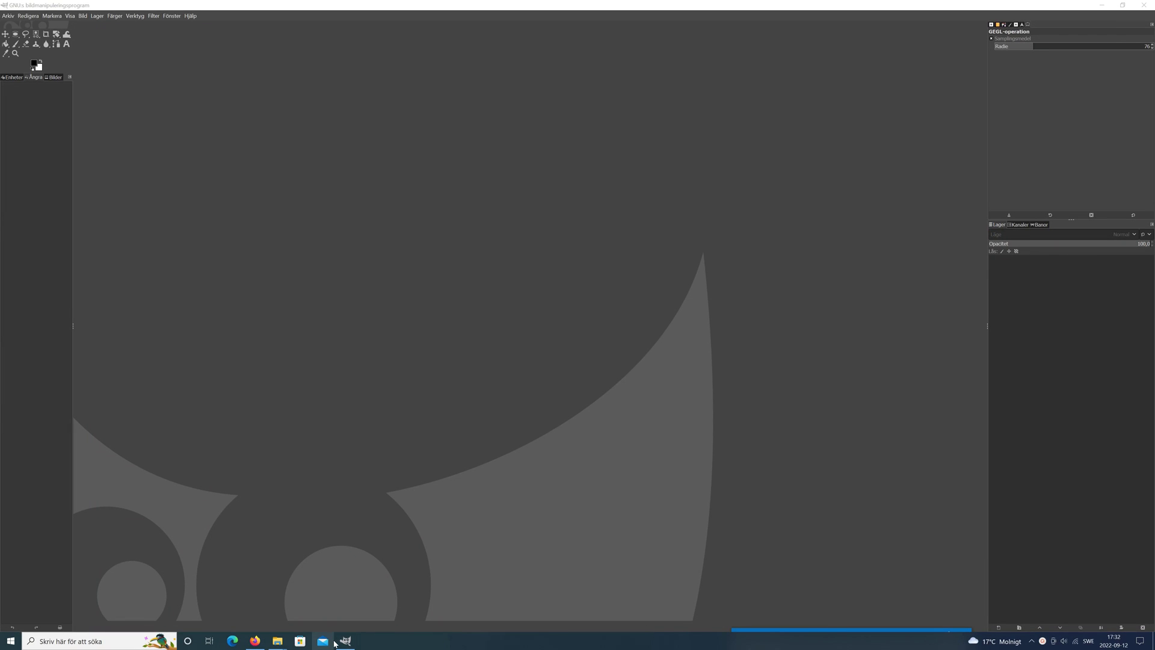
- Bring back the JupSingle 2022-09-04 folder and open DSCN3363.JPG in Windows Photos
mouse_move(278, 644)
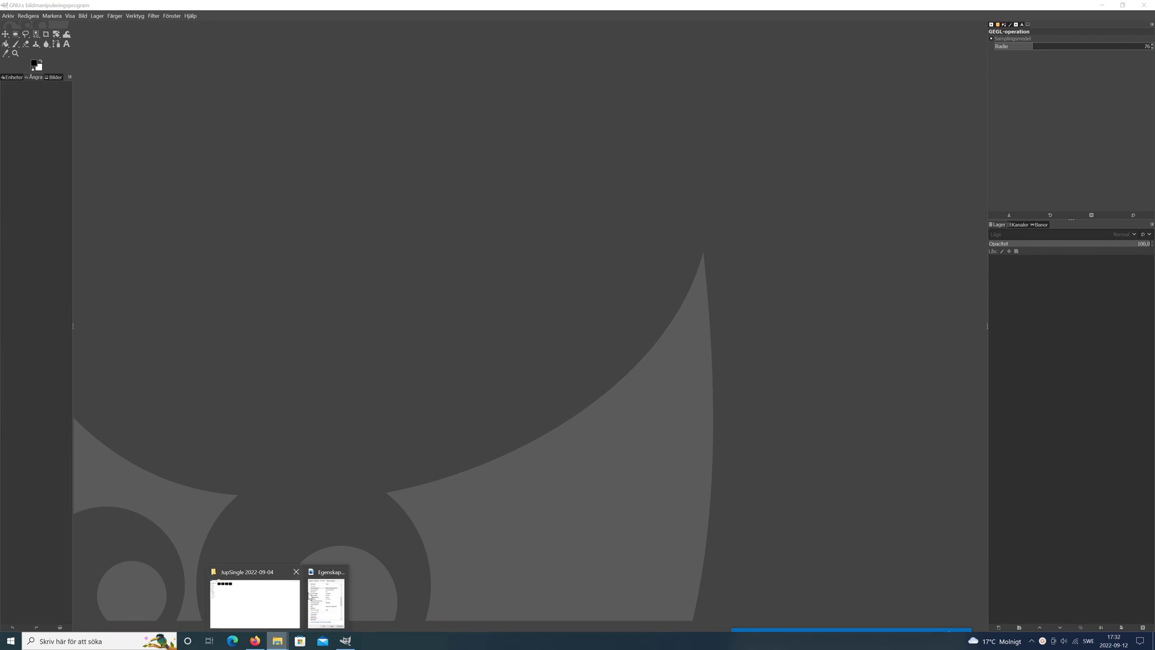
left_click(261, 611)
left_click(579, 101)
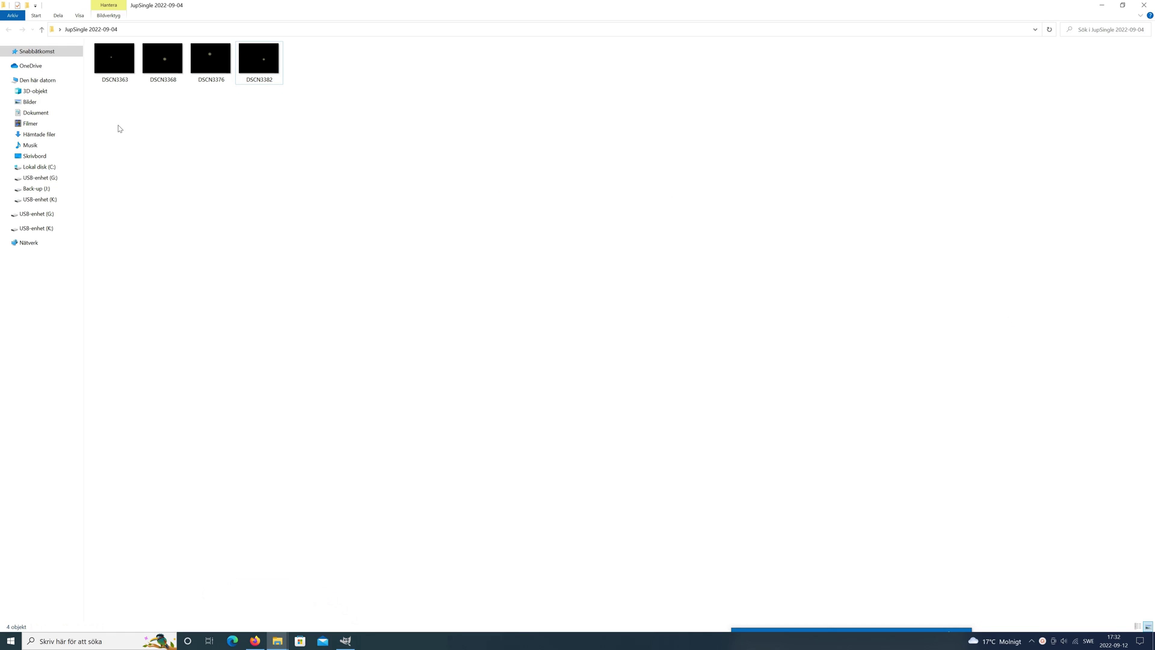
double_click(114, 65)
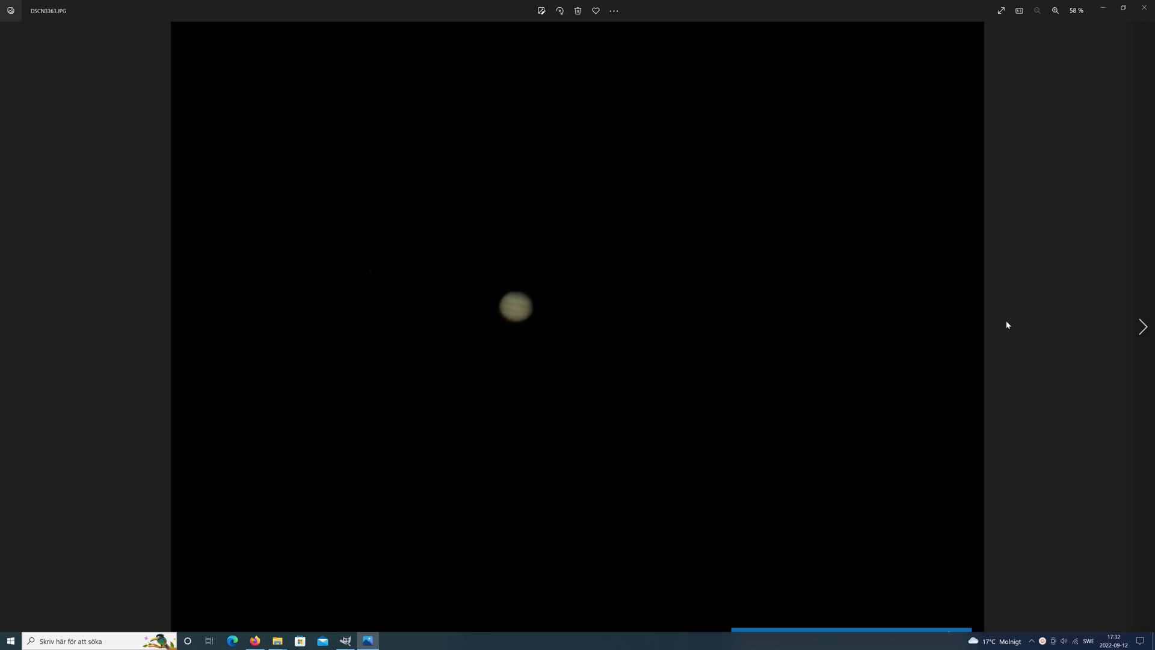
- Zoom in on each Jupiter photo while stepping through DSCN3368 and DSCN3376
scroll(623, 316, "up", 1)
scroll(944, 337, "up", 1)
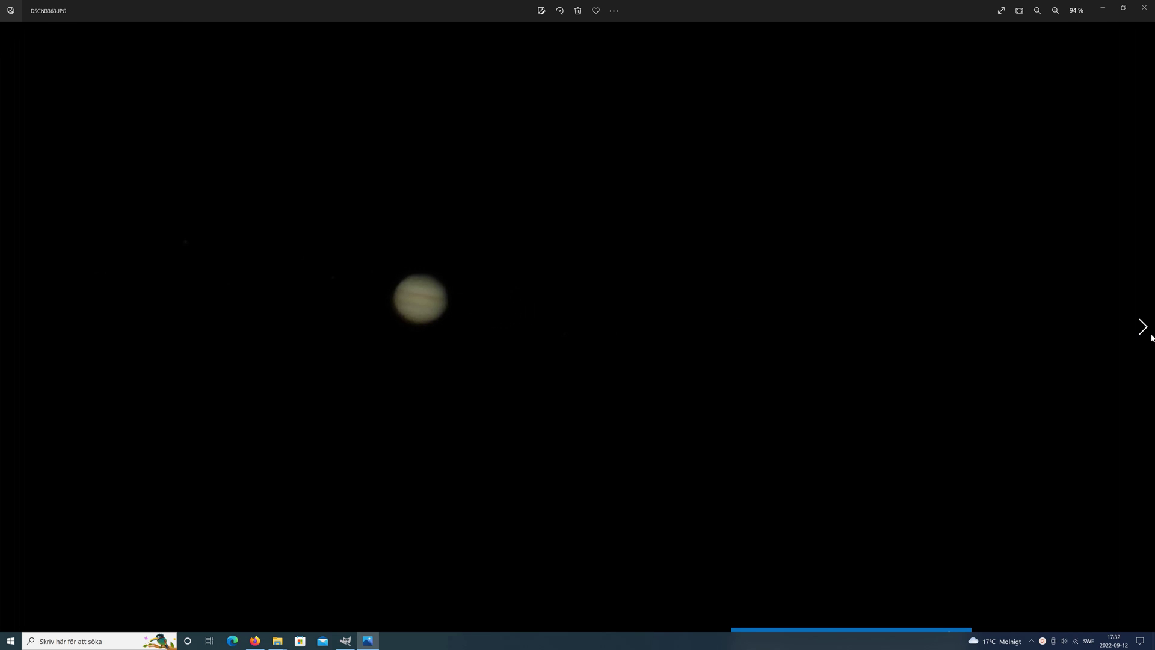
left_click(1144, 328)
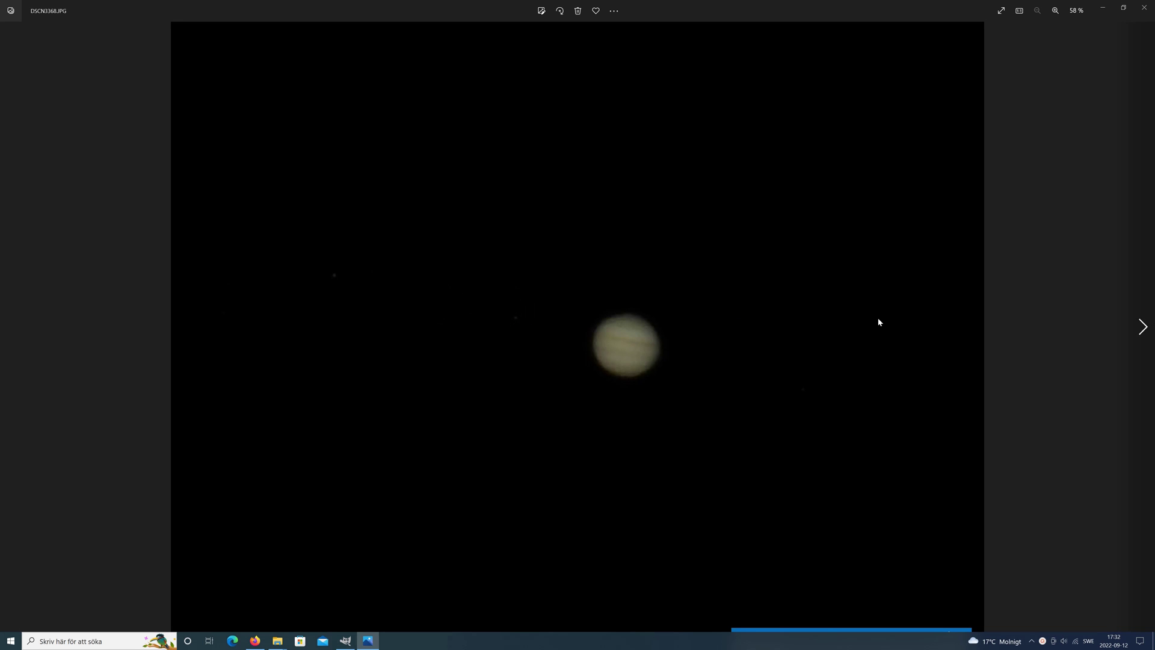
scroll(848, 375, "up", 2)
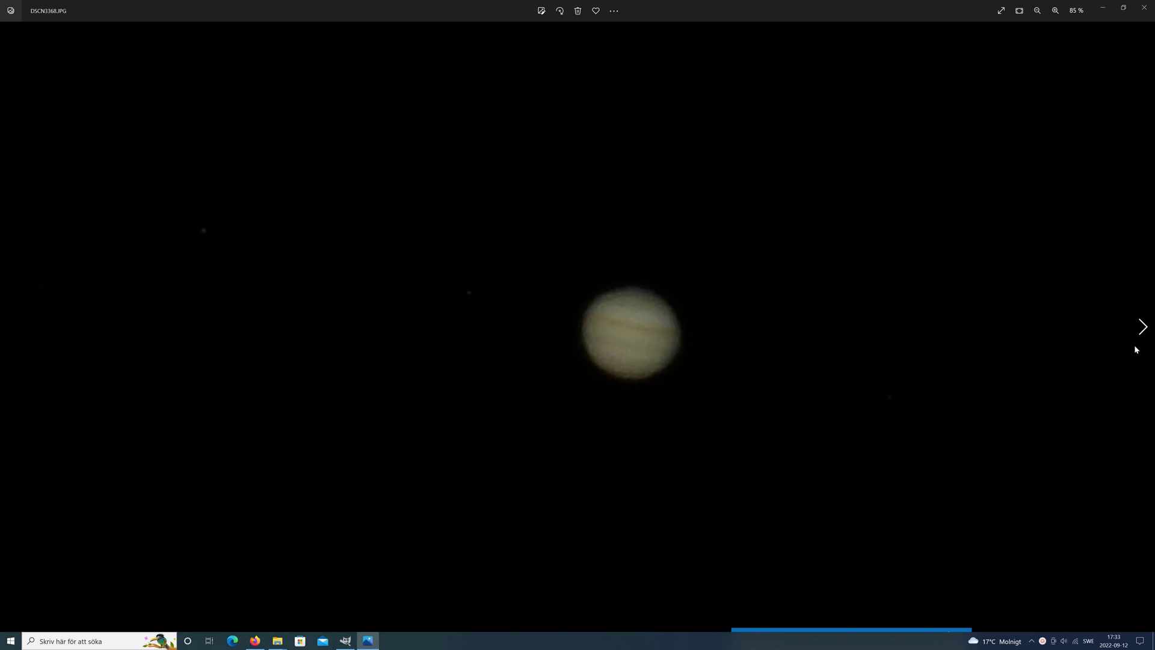
left_click(1144, 328)
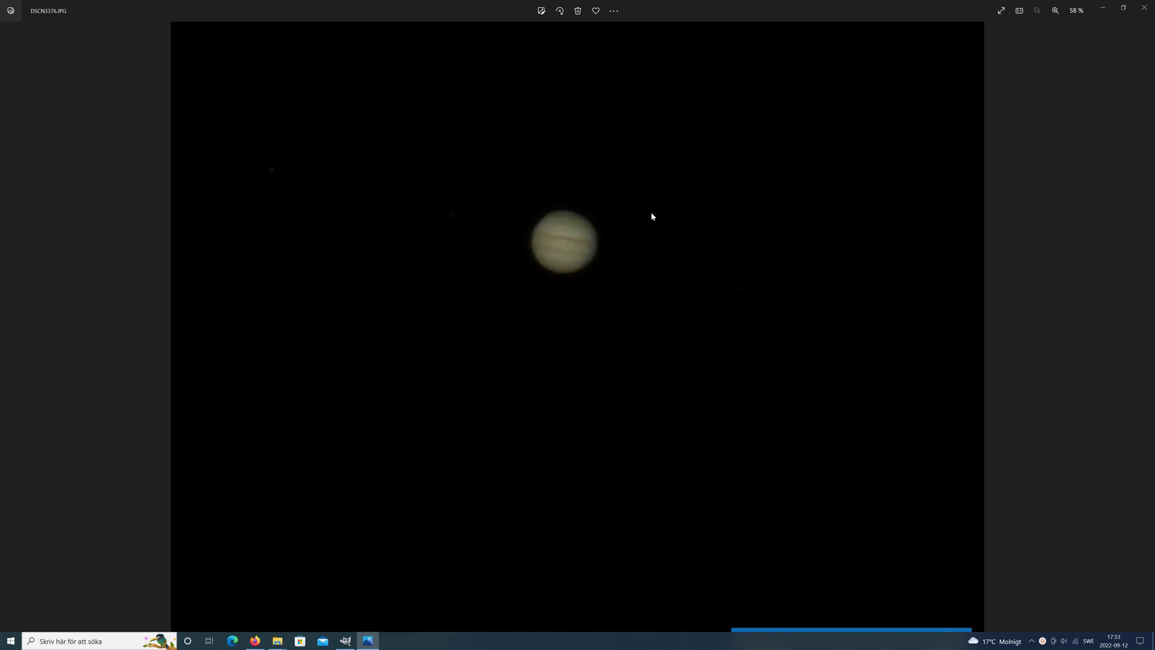
scroll(652, 217, "up", 2)
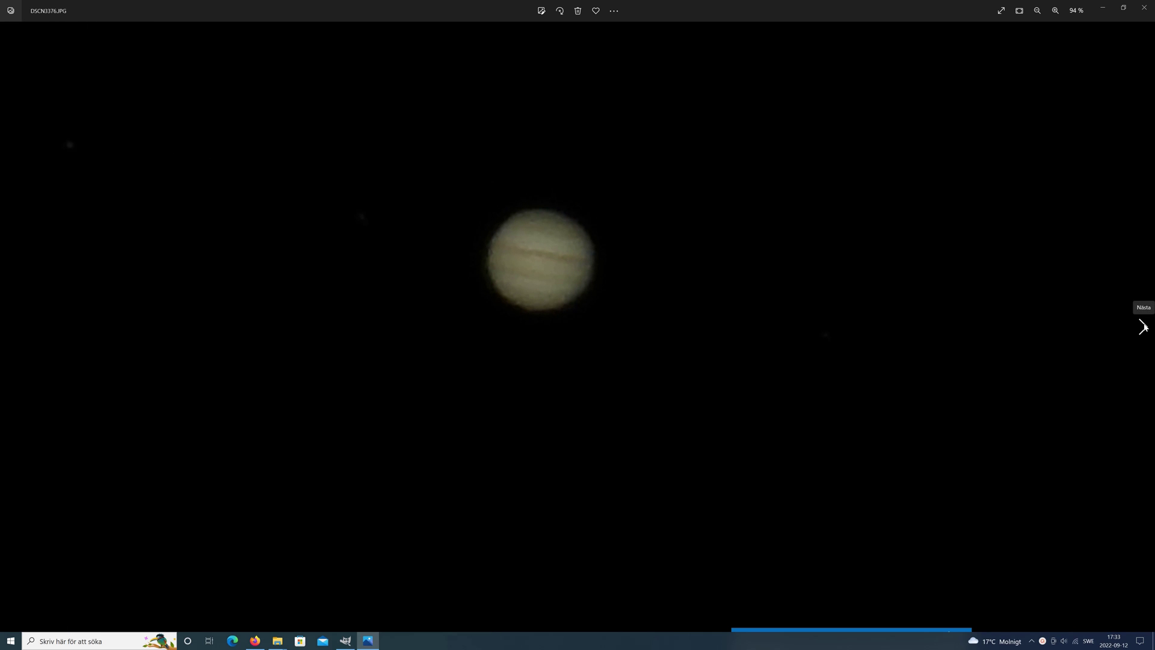
- Advance to DSCN3382.JPG, zoom in, and shift the view slightly down
left_click(1143, 327)
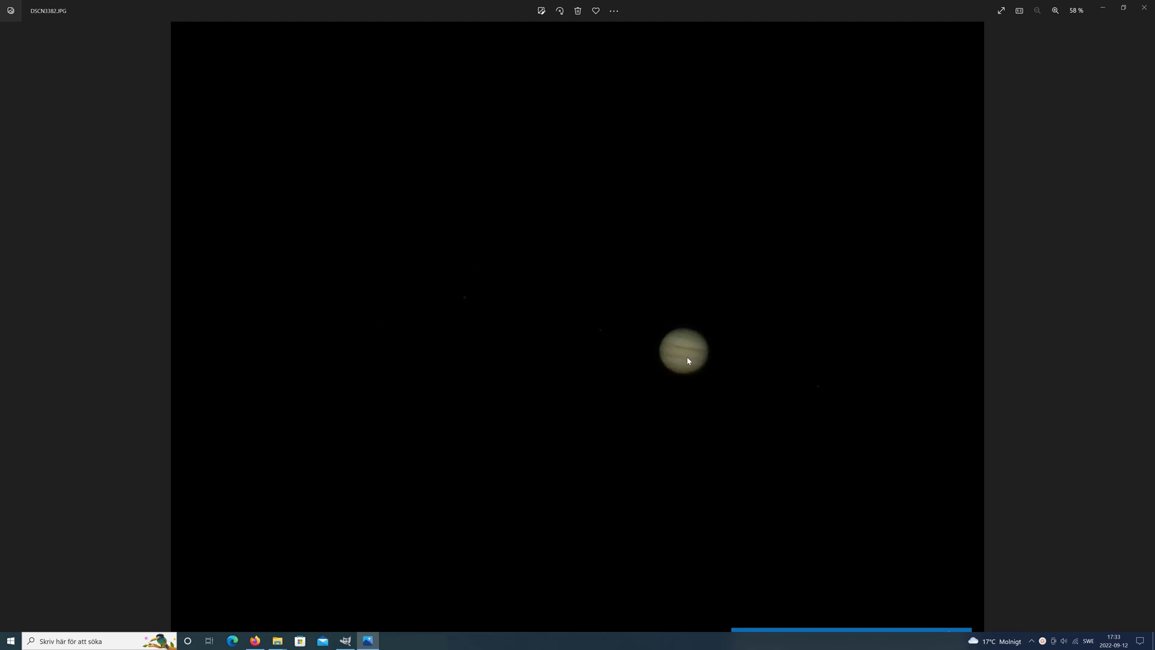
scroll(729, 341, "up", 1)
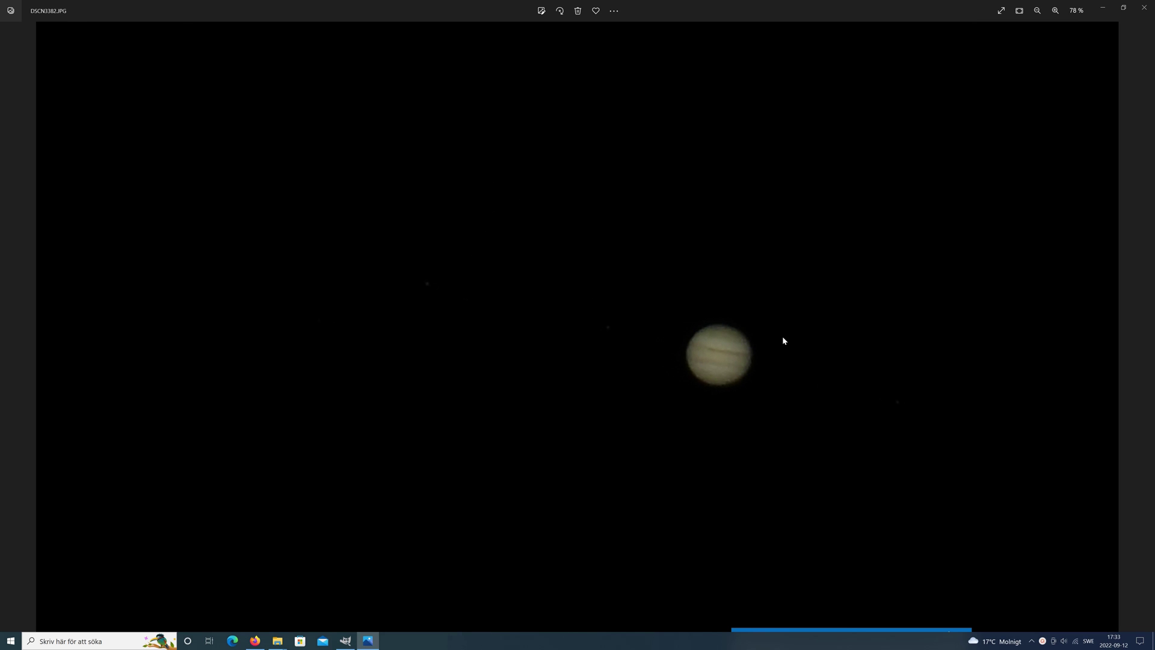
left_click_drag(847, 357, 796, 369)
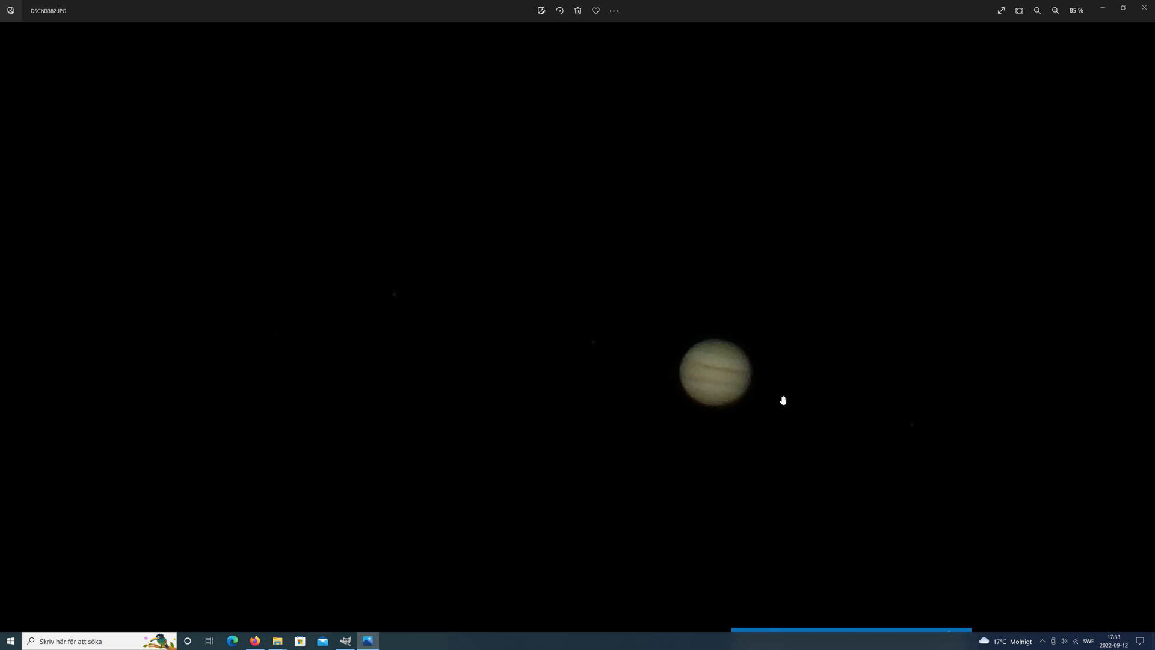
scroll(782, 400, "down", 1)
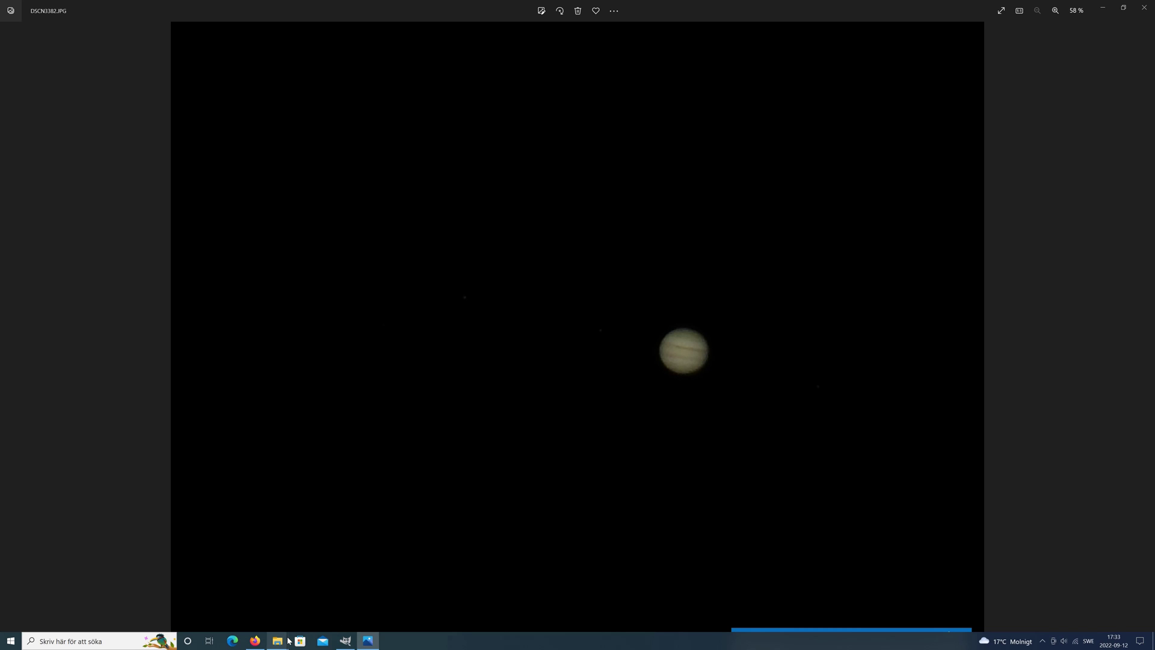
- Check DSCN3382's camera properties, then open the photo in GIMP with Open with
mouse_move(280, 643)
left_click(319, 620)
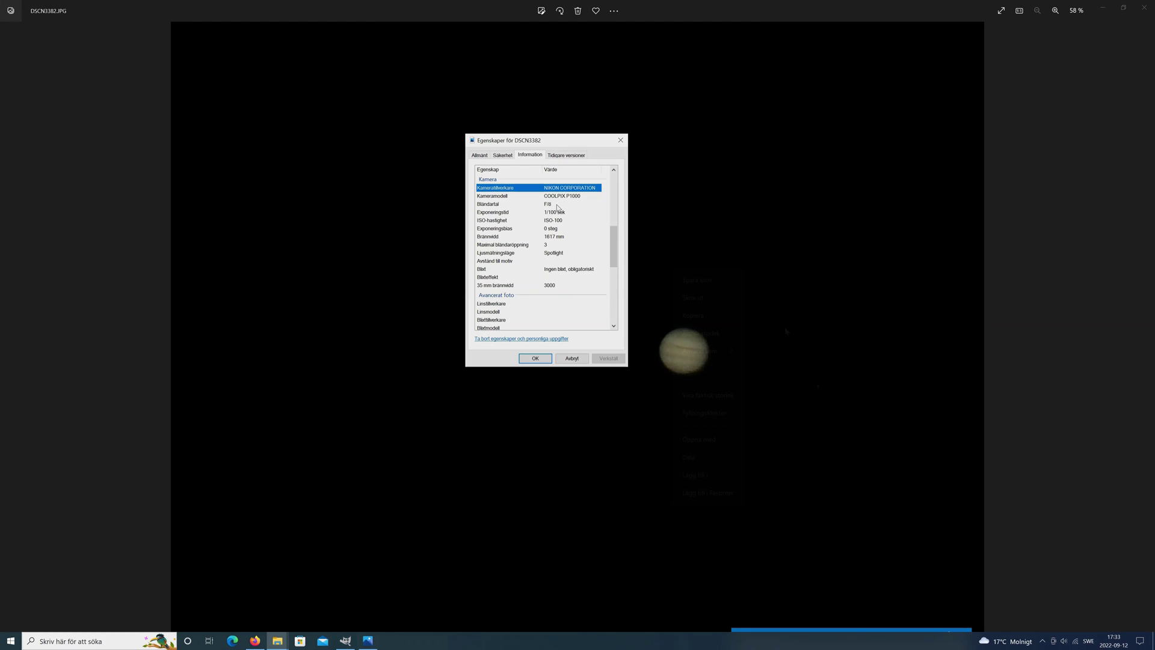
right_click(723, 373)
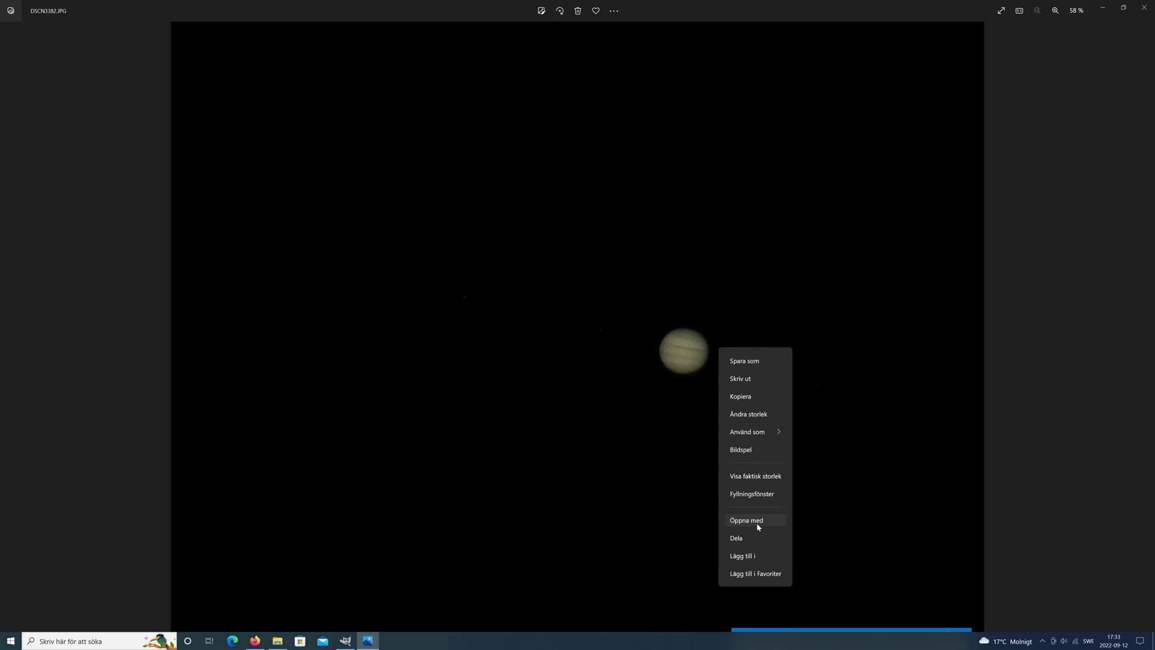
left_click(756, 520)
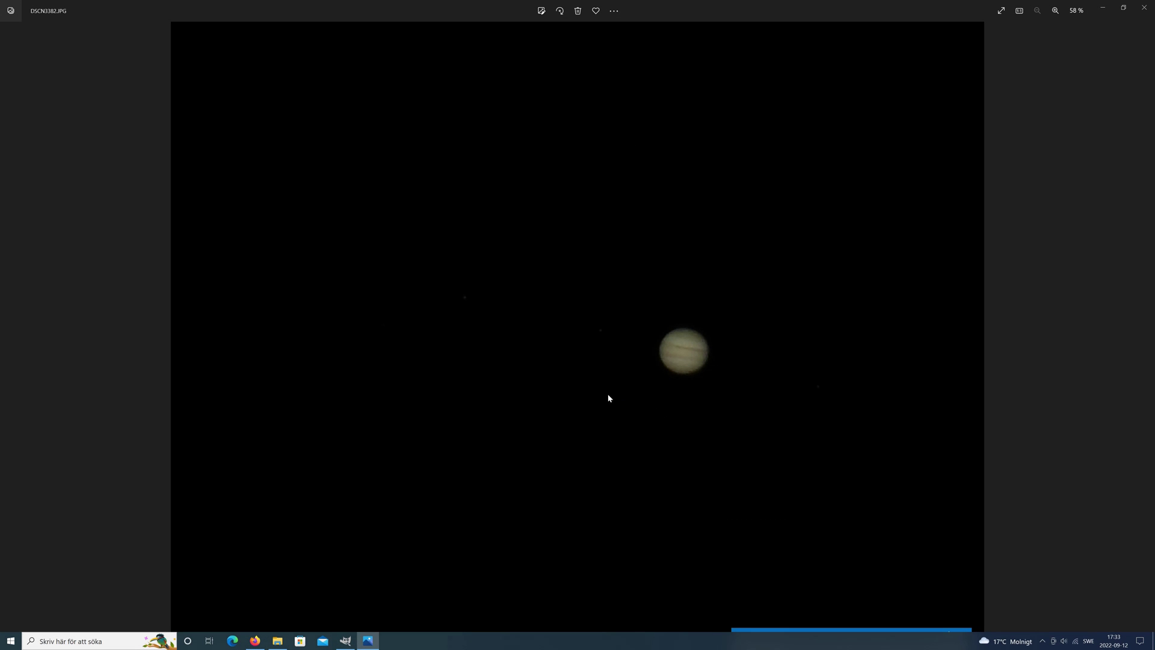
left_click(572, 259)
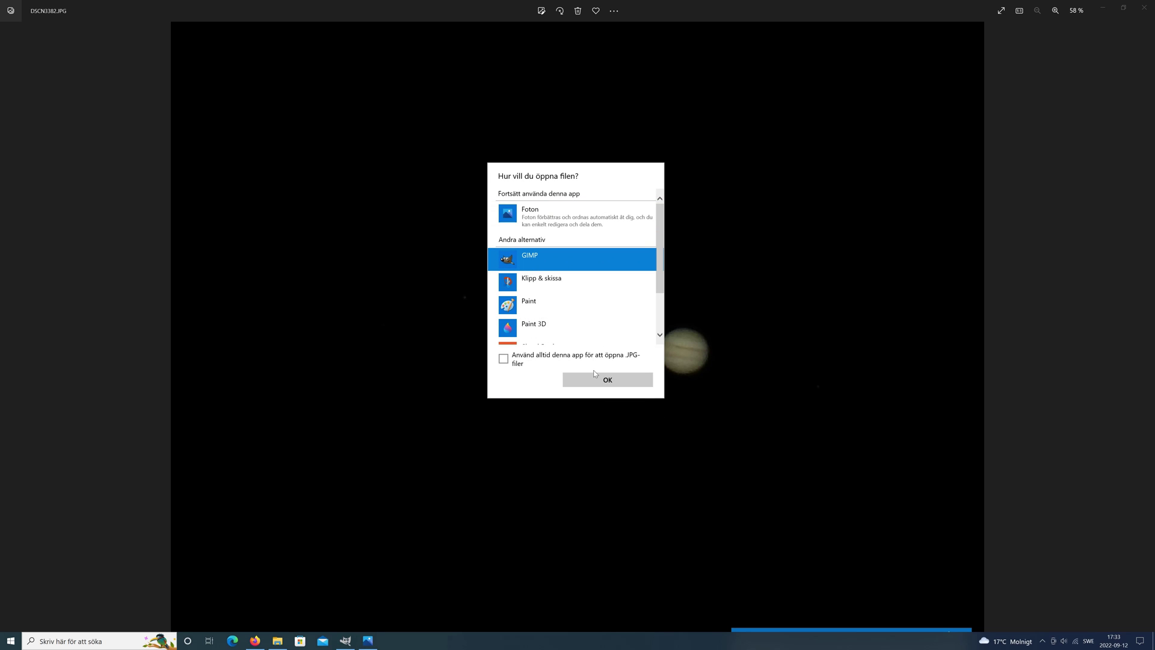
left_click(607, 381)
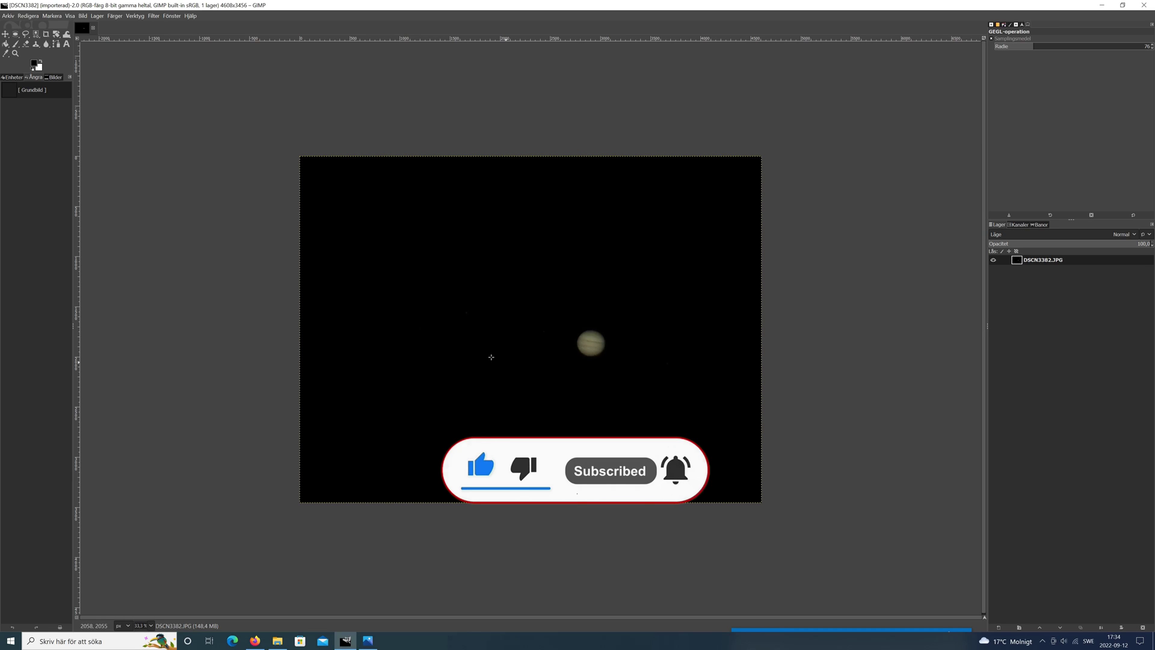
- Crop to a full-width 16:9 area nudged slightly upward, leaving 4608×2592 pixels
scroll(511, 365, "up", 1)
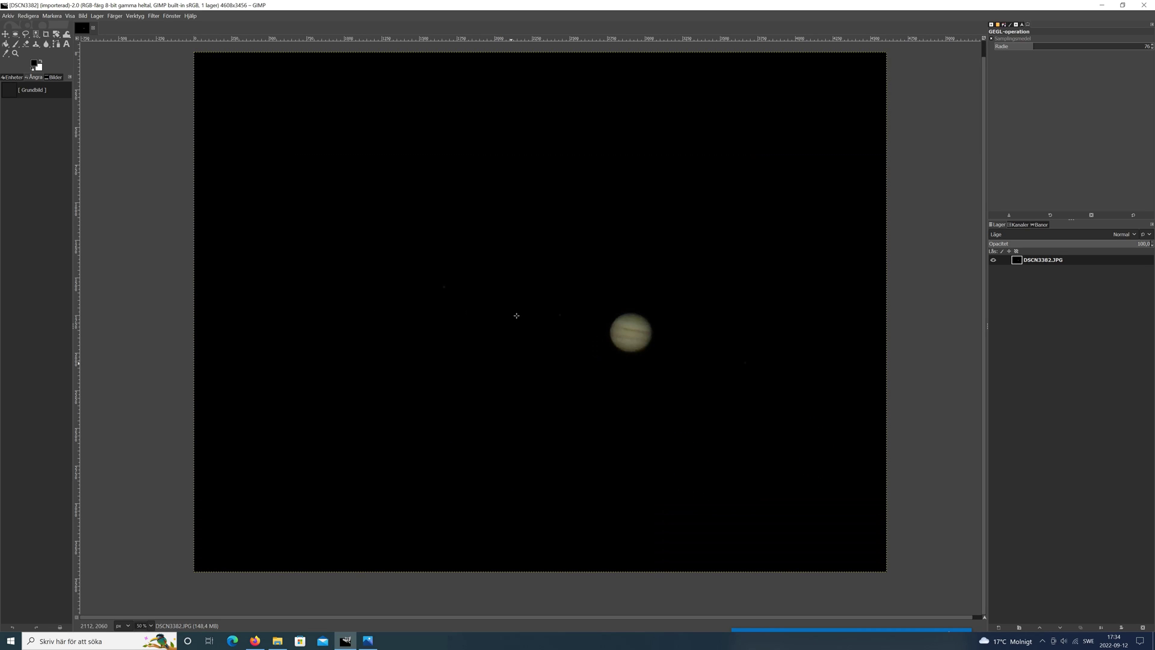
left_click(47, 35)
left_click_drag(184, 133, 817, 546)
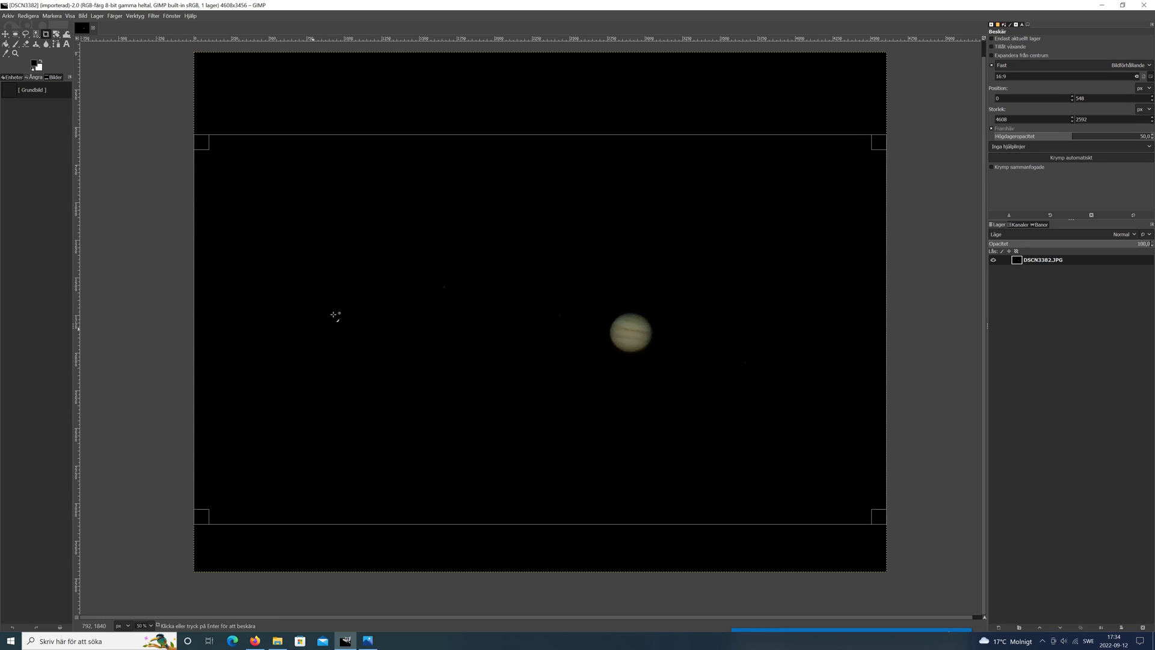
left_click_drag(458, 331, 457, 310)
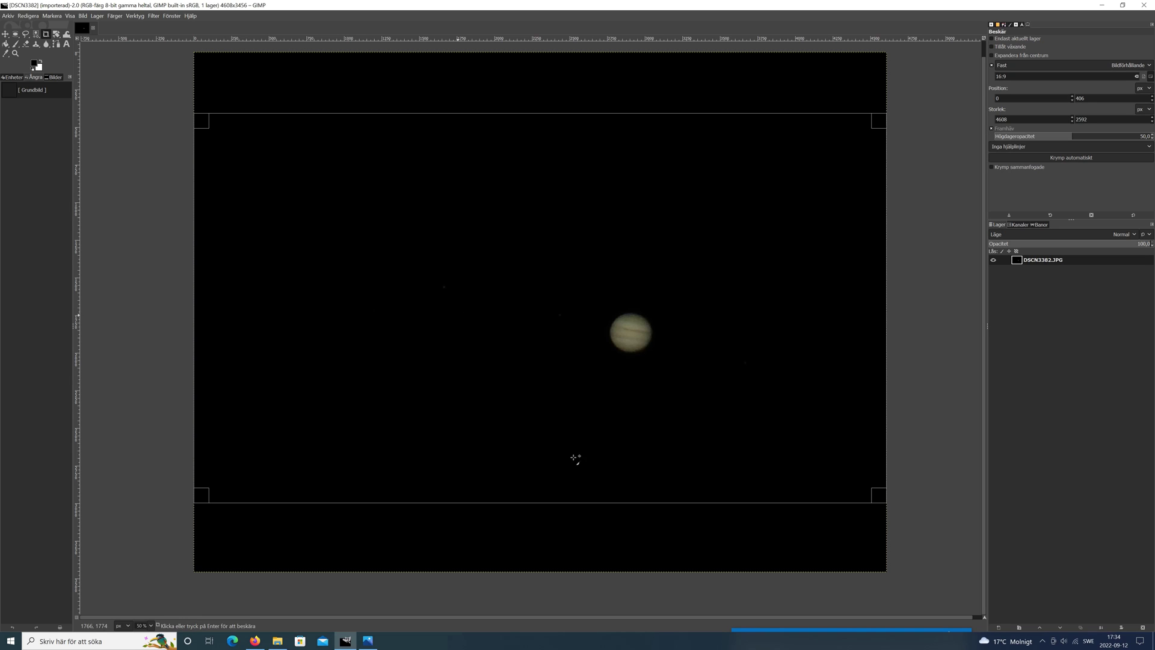
left_click(654, 417)
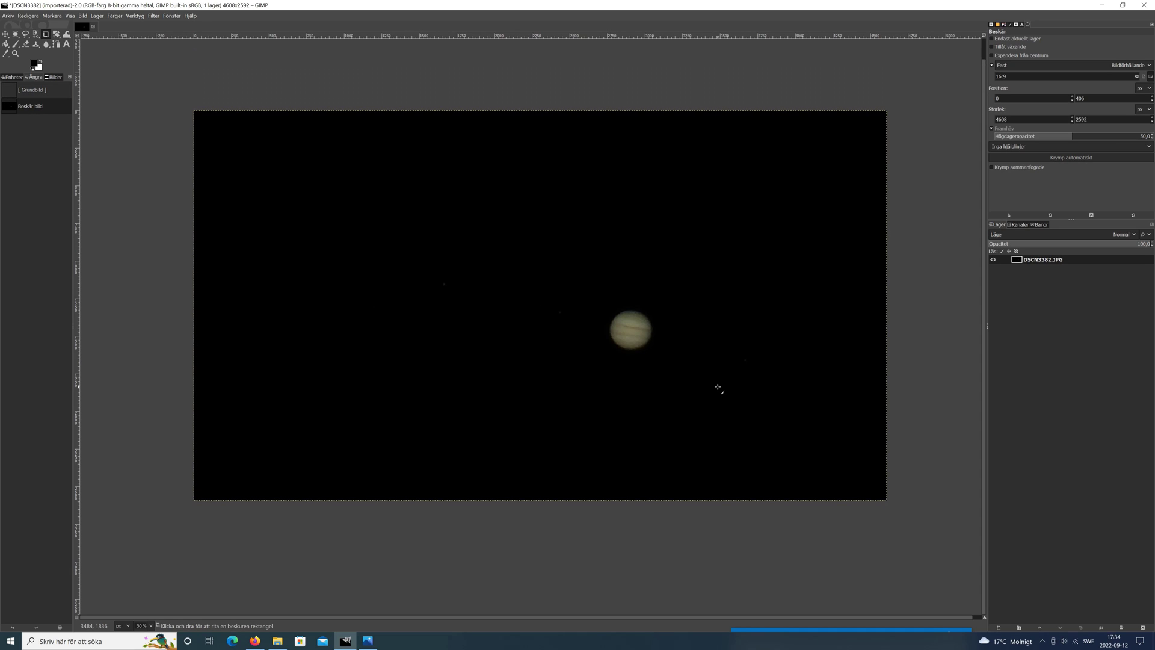
scroll(718, 386, "up", 1, "ctrl")
scroll(602, 318, "up", 2)
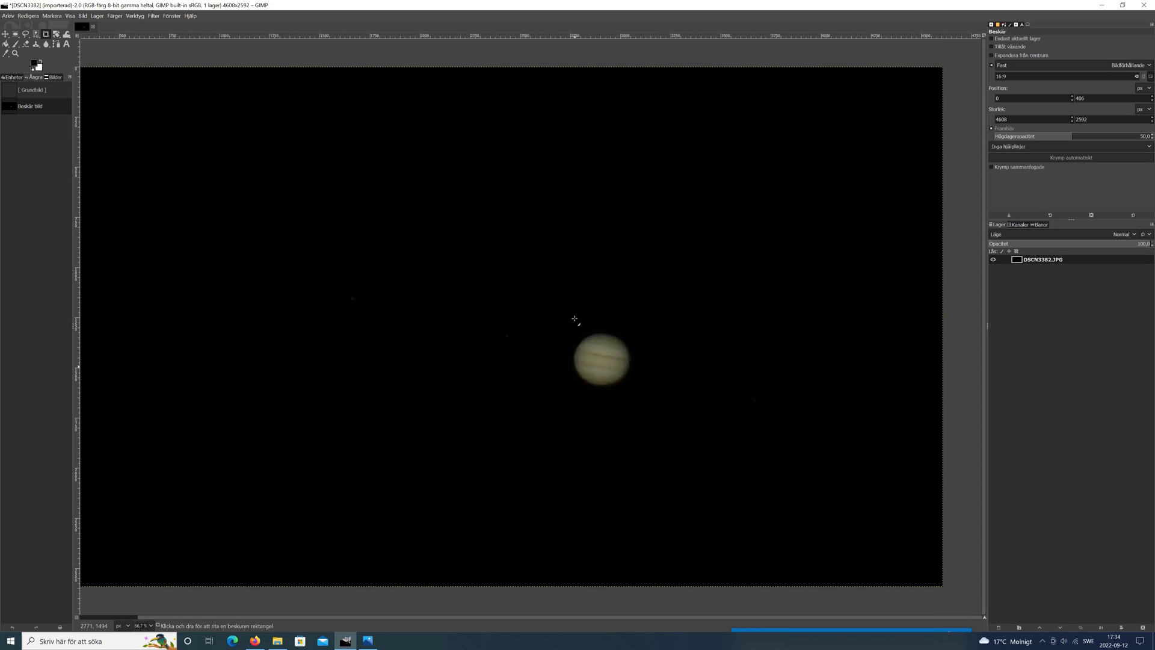
- Draw a 313×313 elliptical selection tightly around Jupiter's disc
scroll(737, 616, "left", 2)
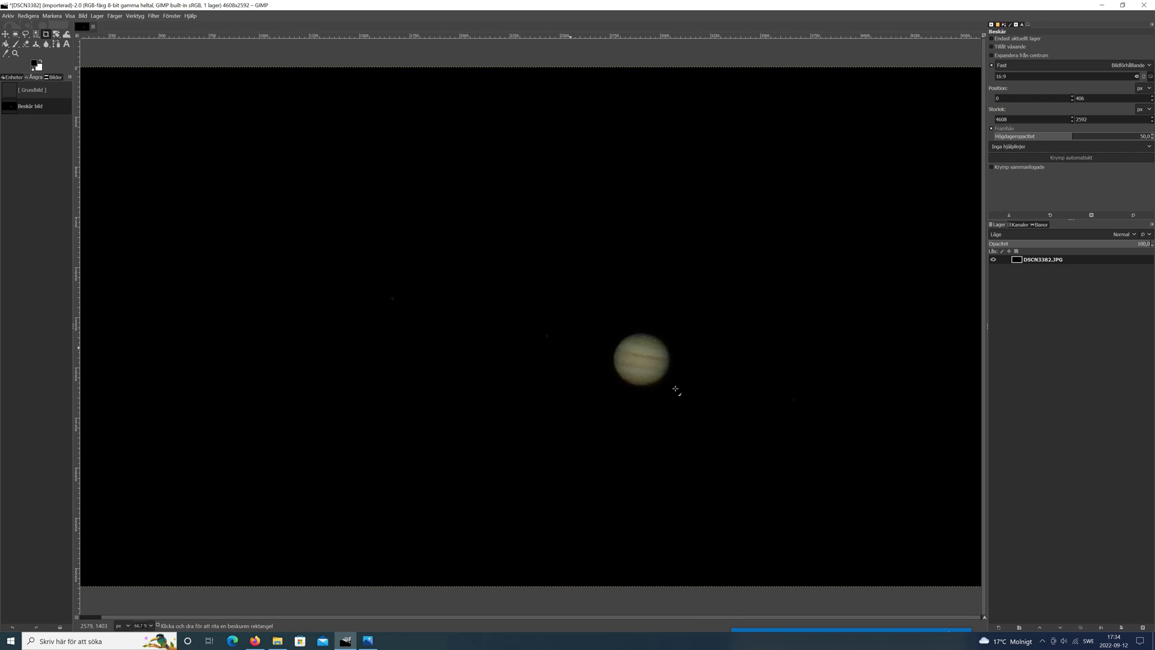
left_click(15, 34)
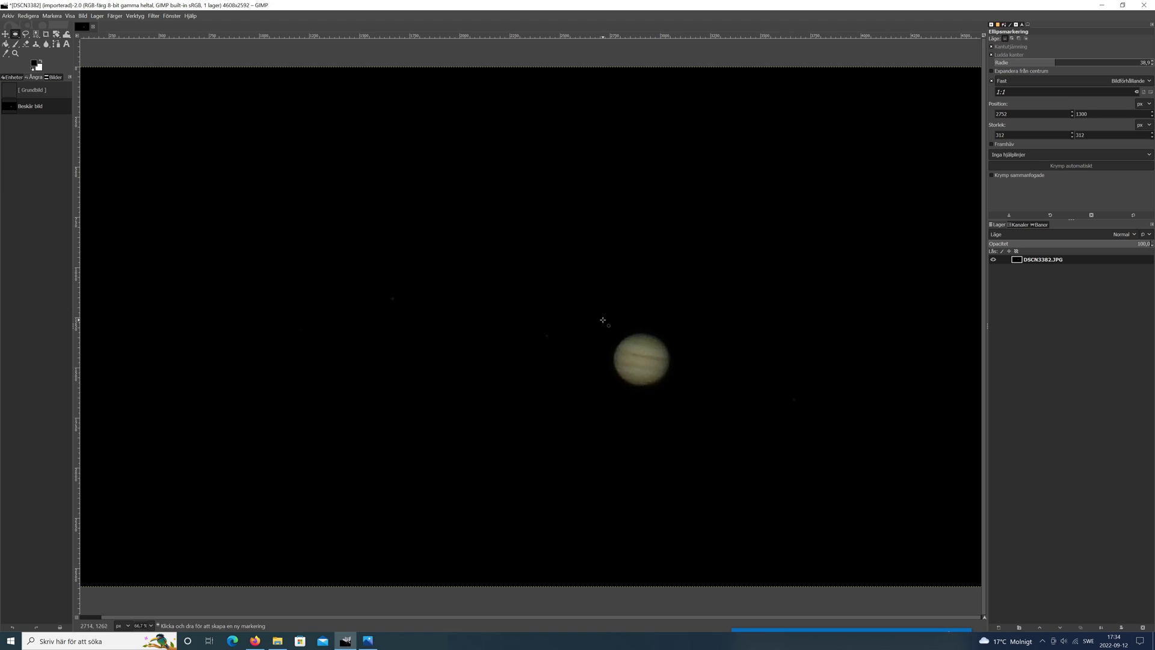
left_click_drag(610, 324, 638, 363)
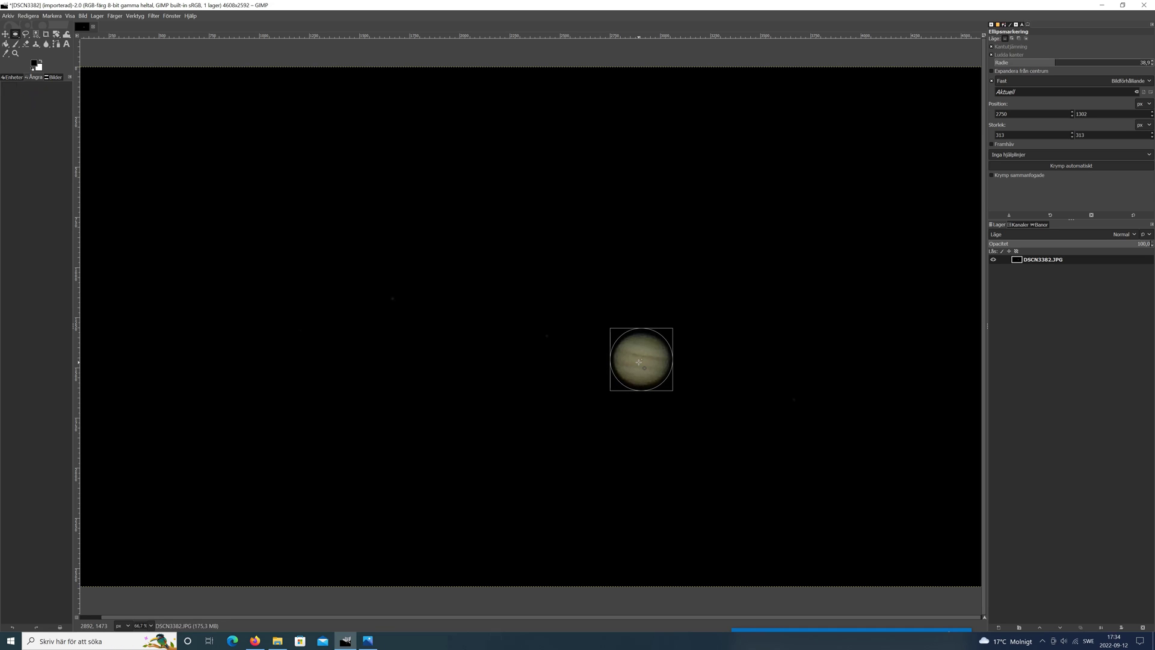
left_click(113, 17)
- Look through the Colors menu for a way to brighten the selected planet
mouse_move(145, 166)
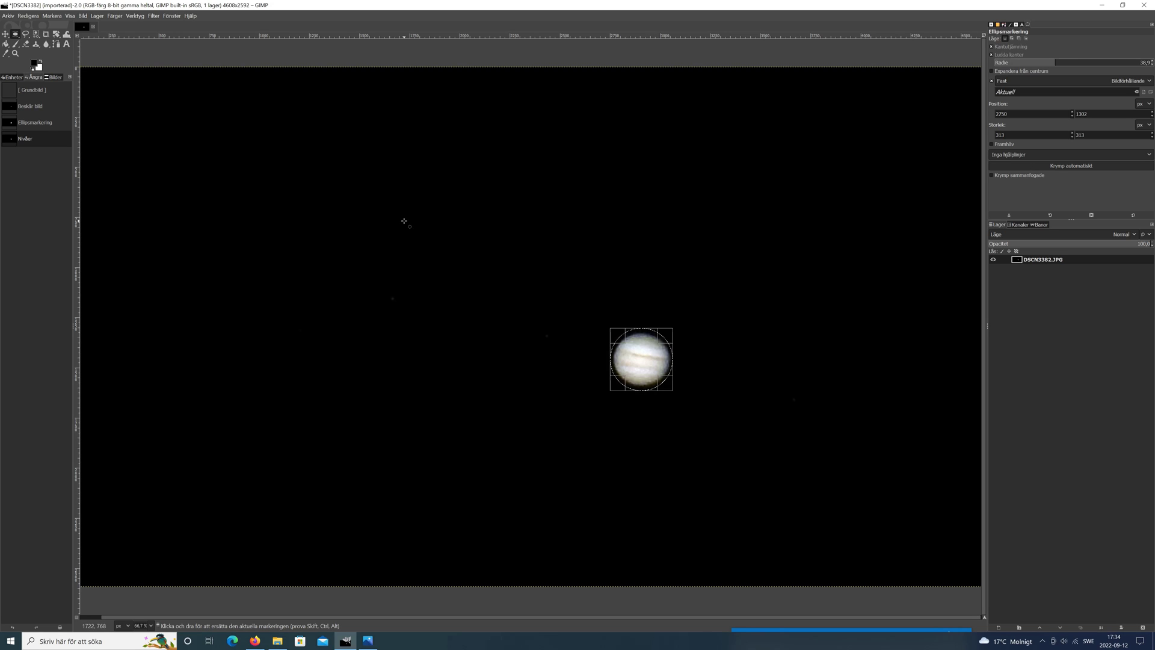
left_click(113, 16)
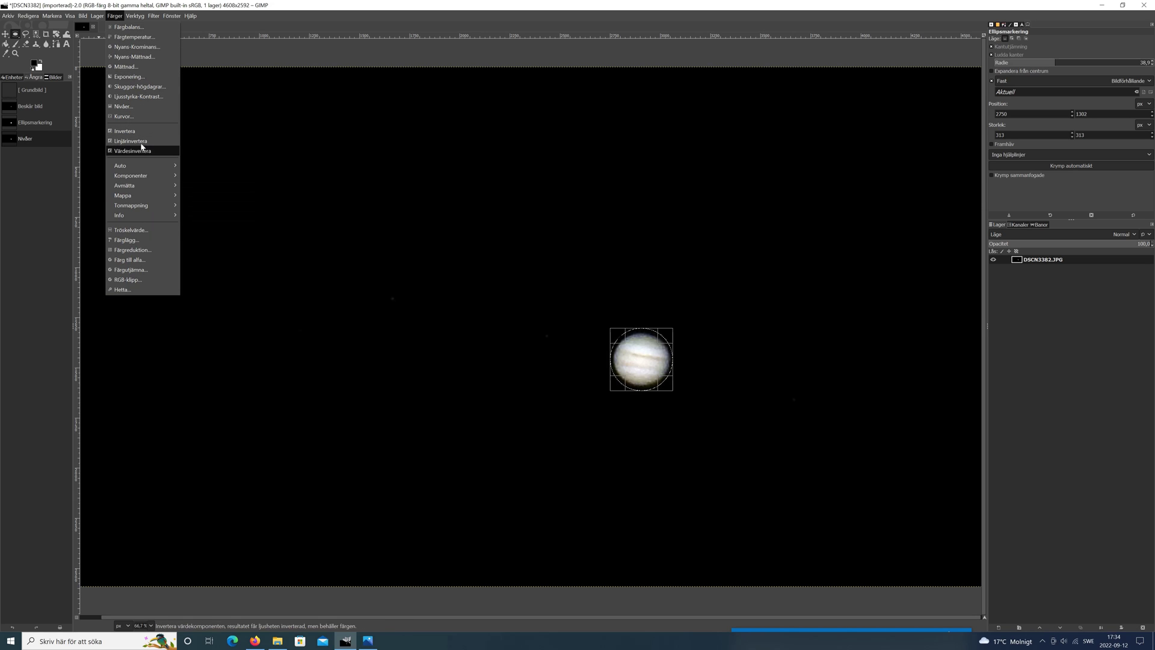
- Apply Shadows-Highlights (shadows -34.12, highlights -82.94, white point -2.847), comparing with undo/redo
left_click(140, 88)
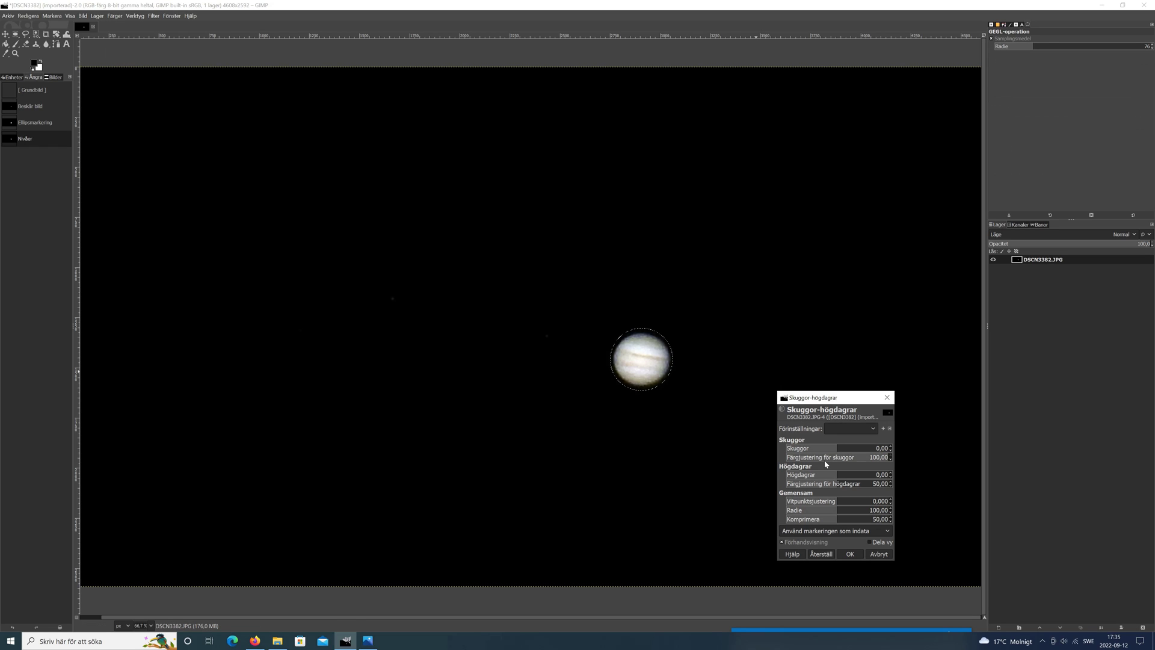
left_click_drag(835, 475, 820, 436)
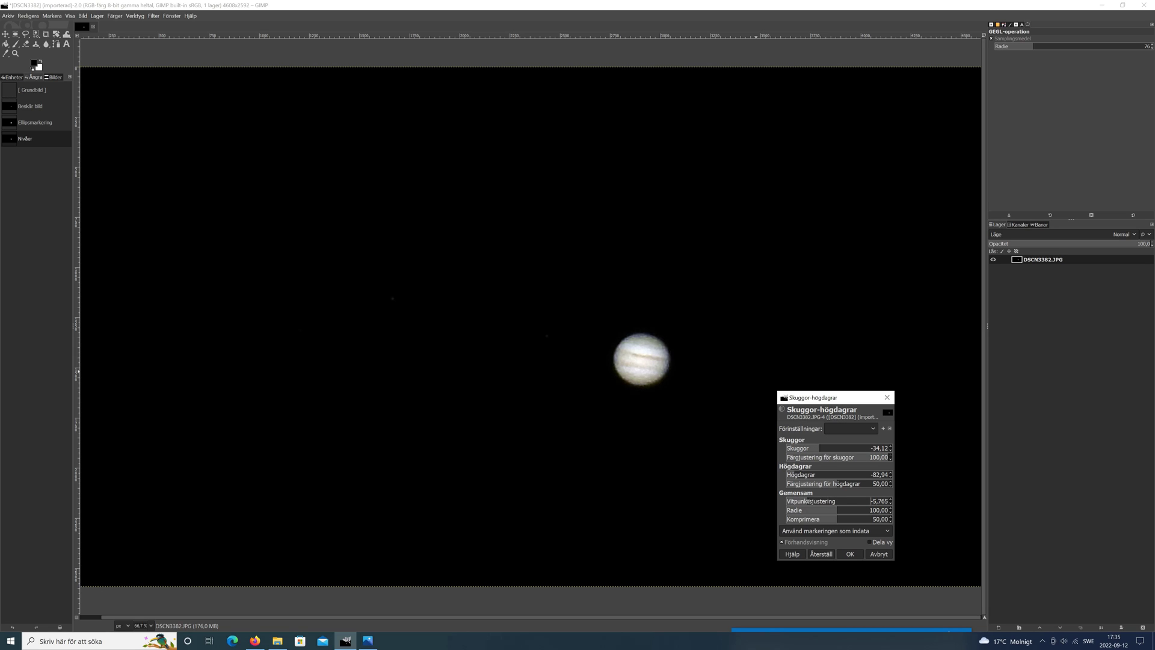
left_click_drag(846, 500, 825, 500)
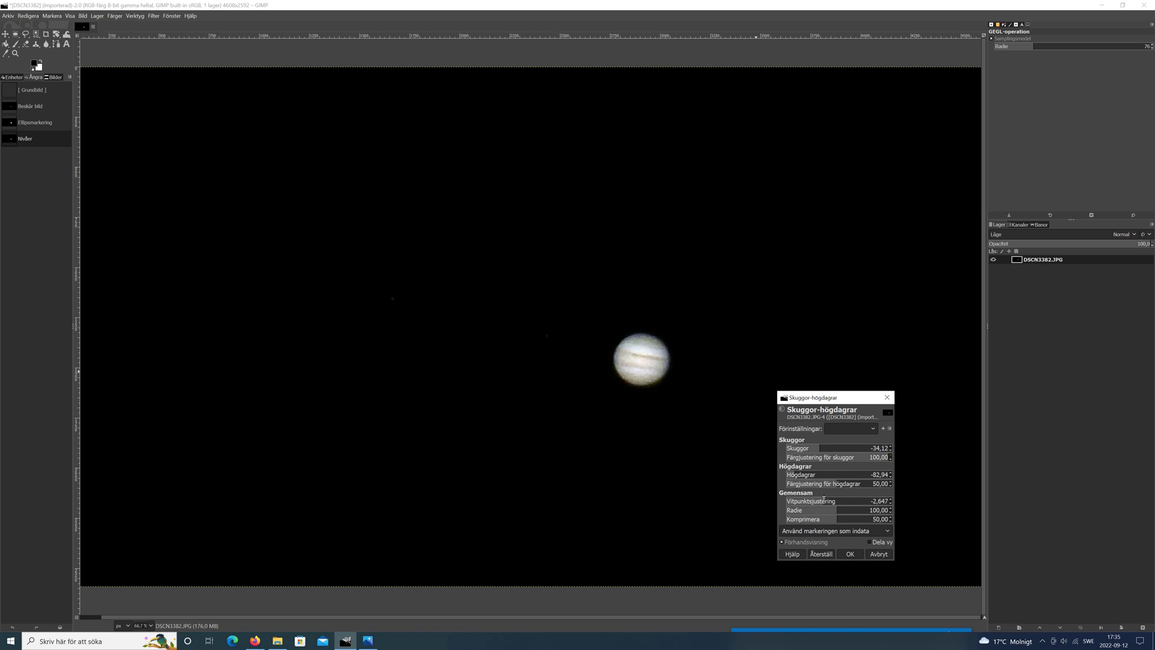
left_click(851, 554)
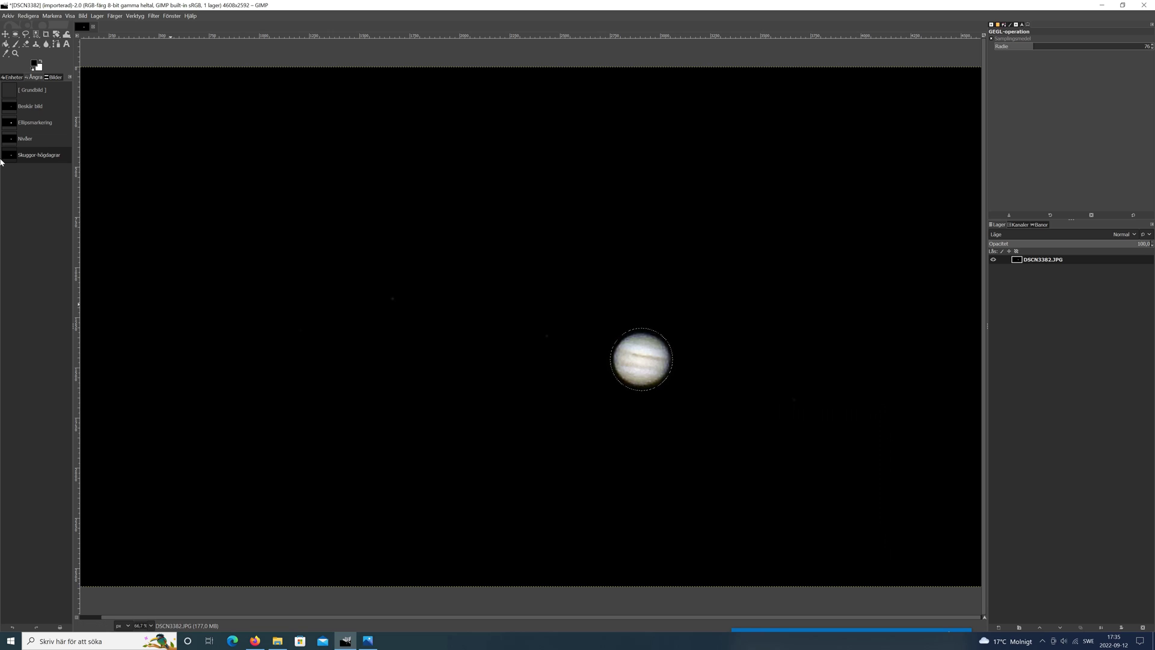
left_click(24, 139)
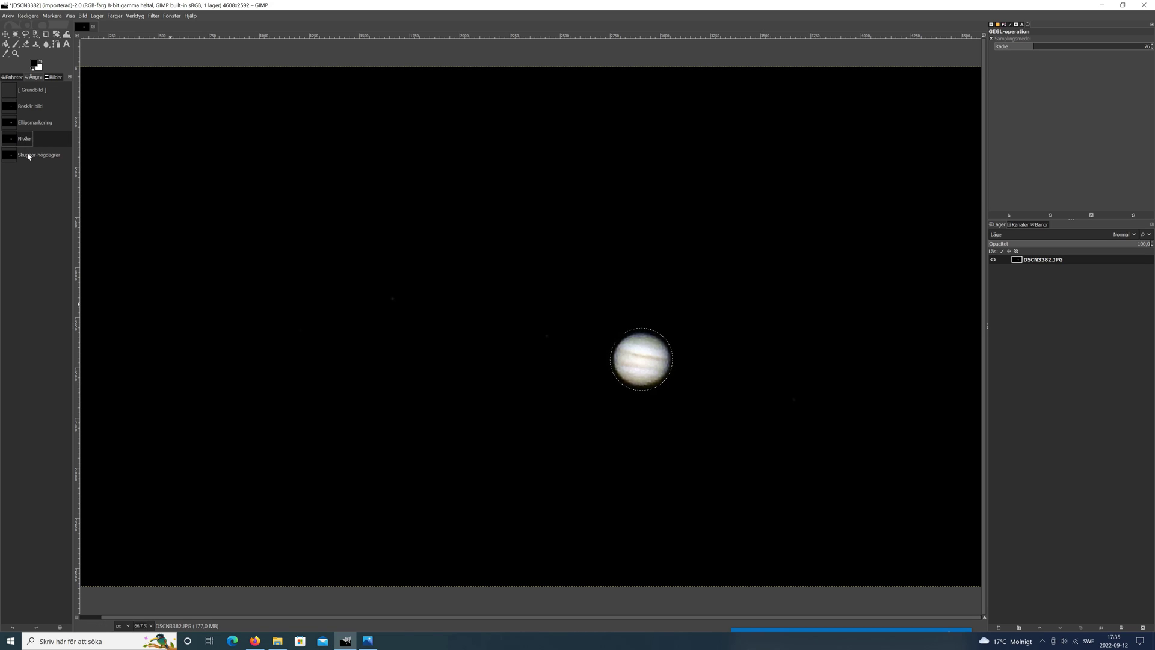
left_click(29, 156)
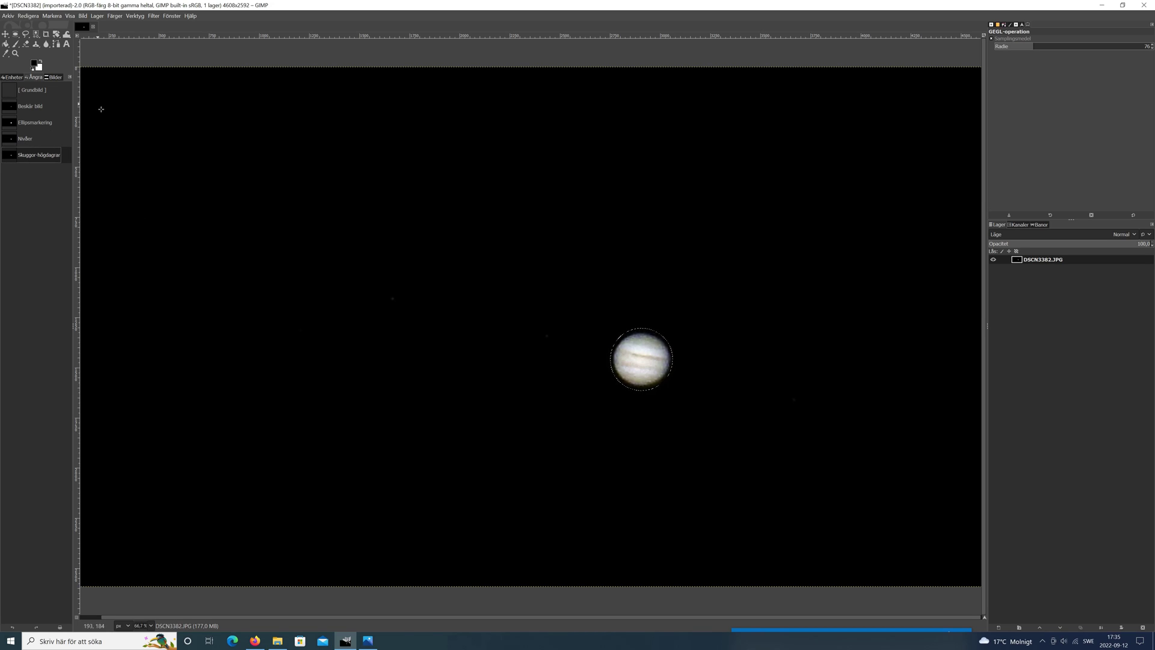
- Apply a Saturation adjustment with scale about 1.423 to Jupiter's disc
left_click(153, 16)
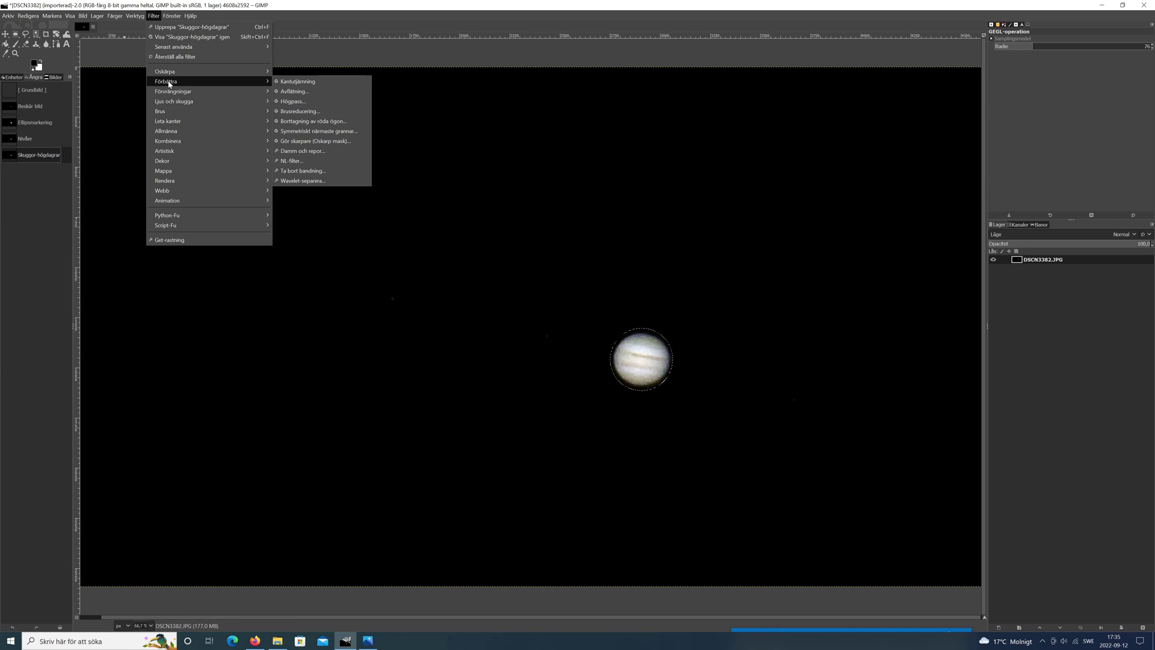
left_click(115, 16)
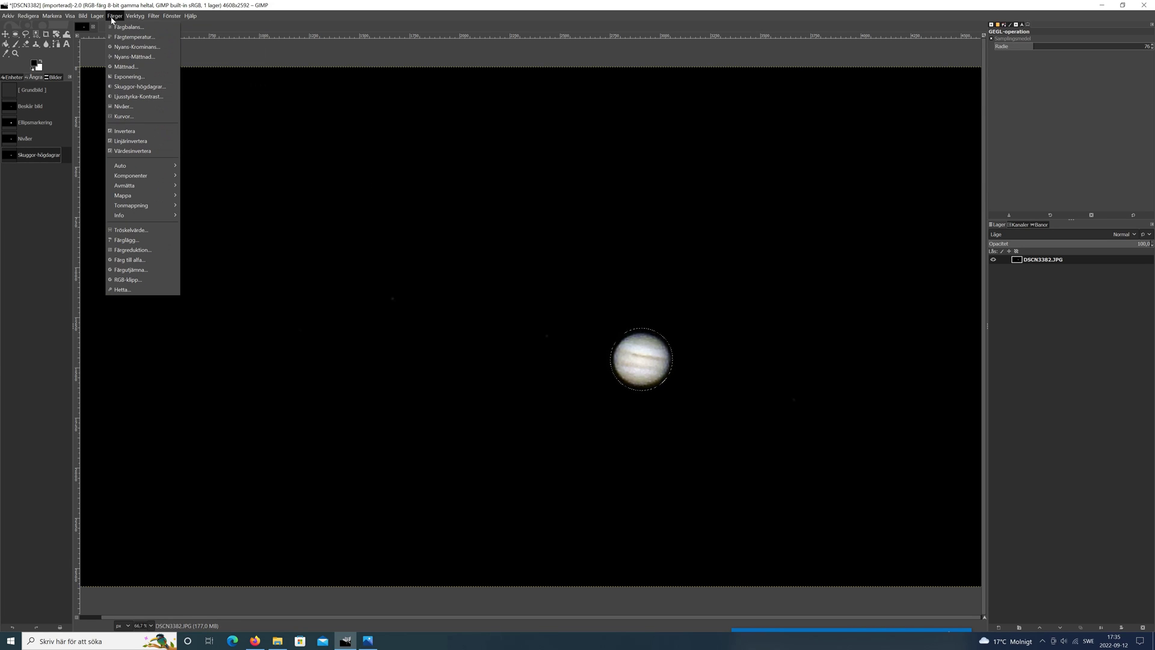
left_click(125, 67)
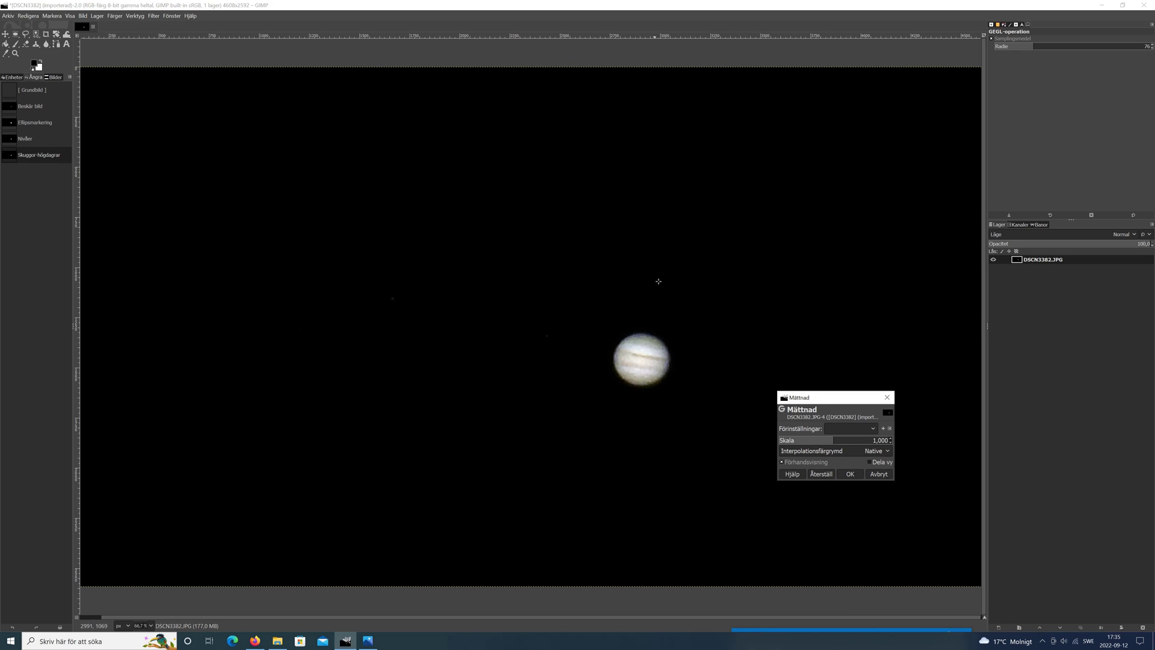
left_click_drag(833, 441, 851, 442)
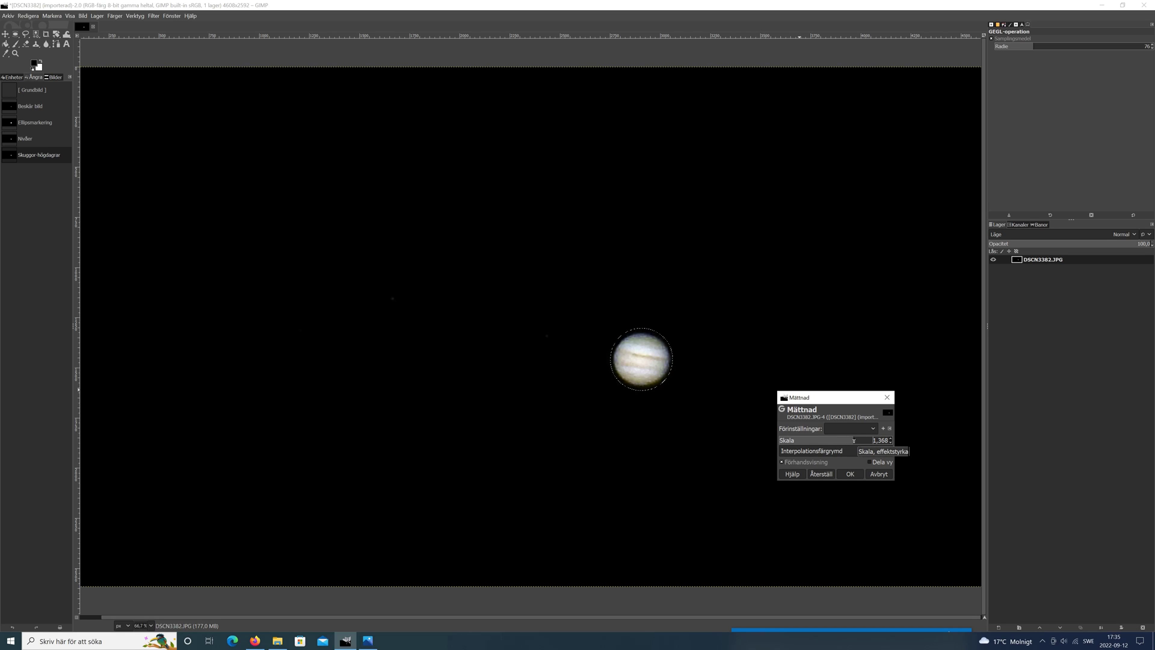
left_click_drag(854, 441, 856, 440)
left_click_drag(856, 440, 857, 441)
left_click(850, 475)
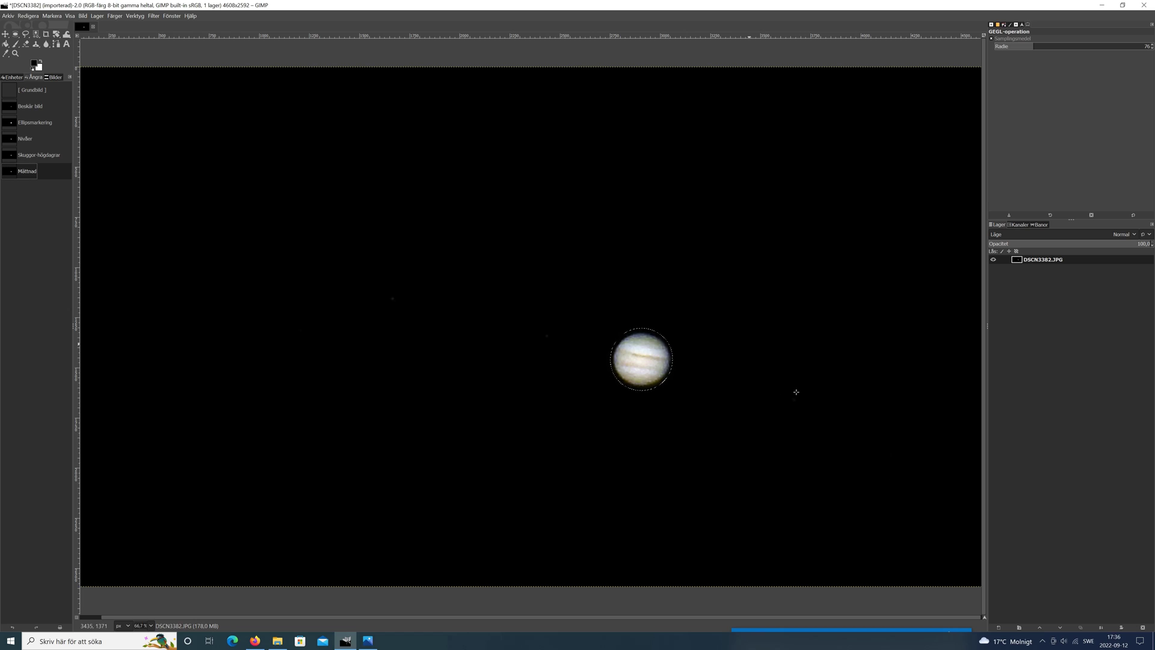
- In Color Balance, shift Jupiter's midtones strongly toward red and toward yellow
left_click(114, 16)
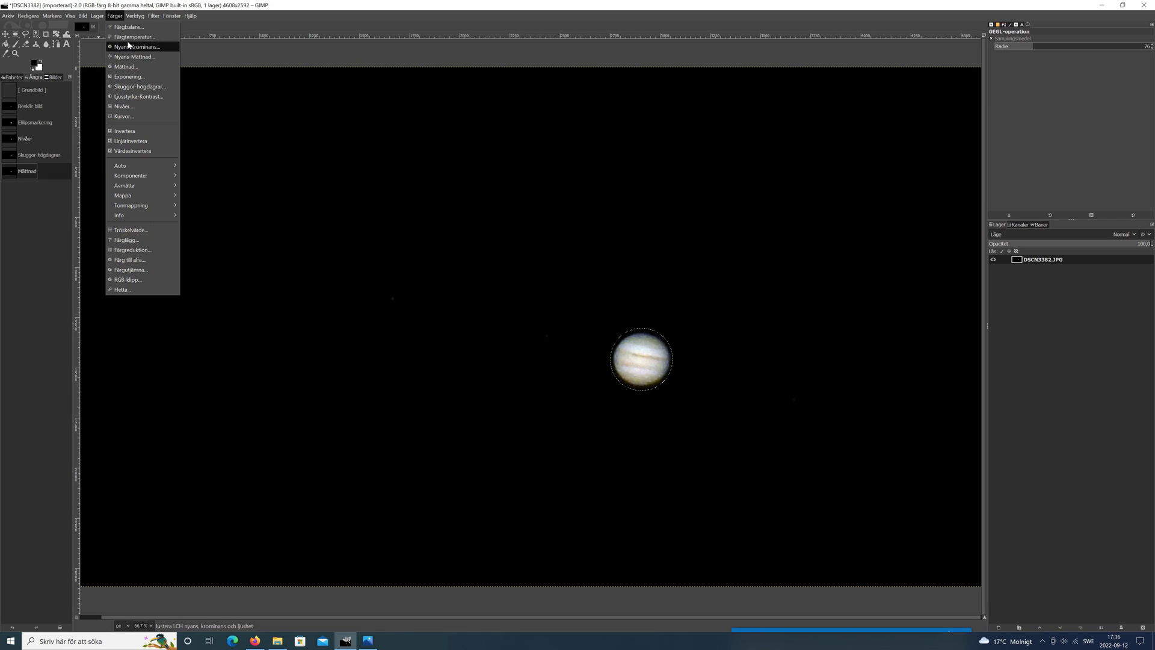
left_click(127, 27)
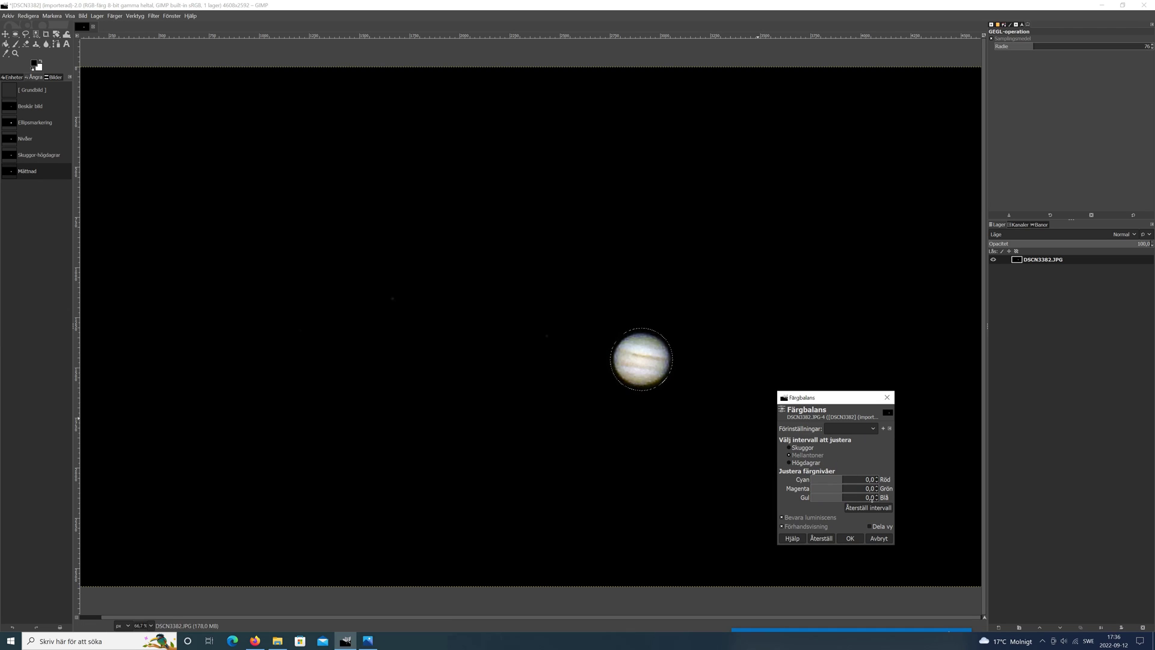
left_click(877, 496)
left_click(878, 479)
left_click_drag(844, 479, 844, 480)
left_click_drag(839, 498, 845, 498)
- Push the shadows about 4.1 toward red, ease the midtone red, apply, and compare via undo/redo
left_click(789, 448)
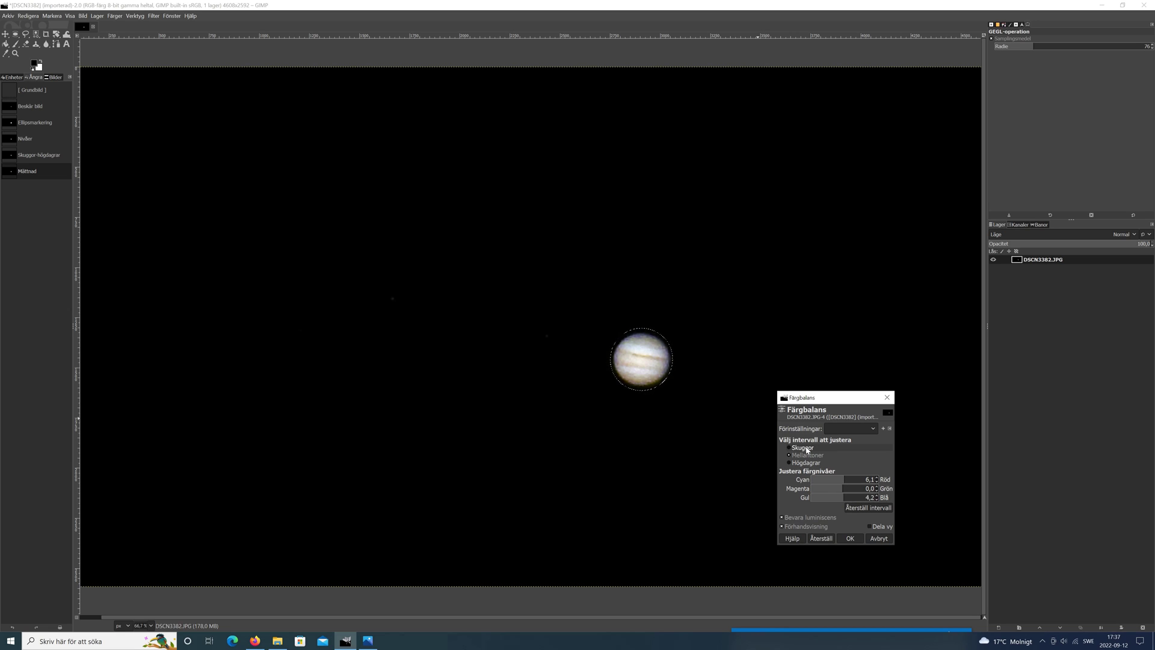
left_click(839, 479)
left_click_drag(839, 479, 845, 480)
left_click(800, 455)
double_click(876, 482)
left_click(850, 538)
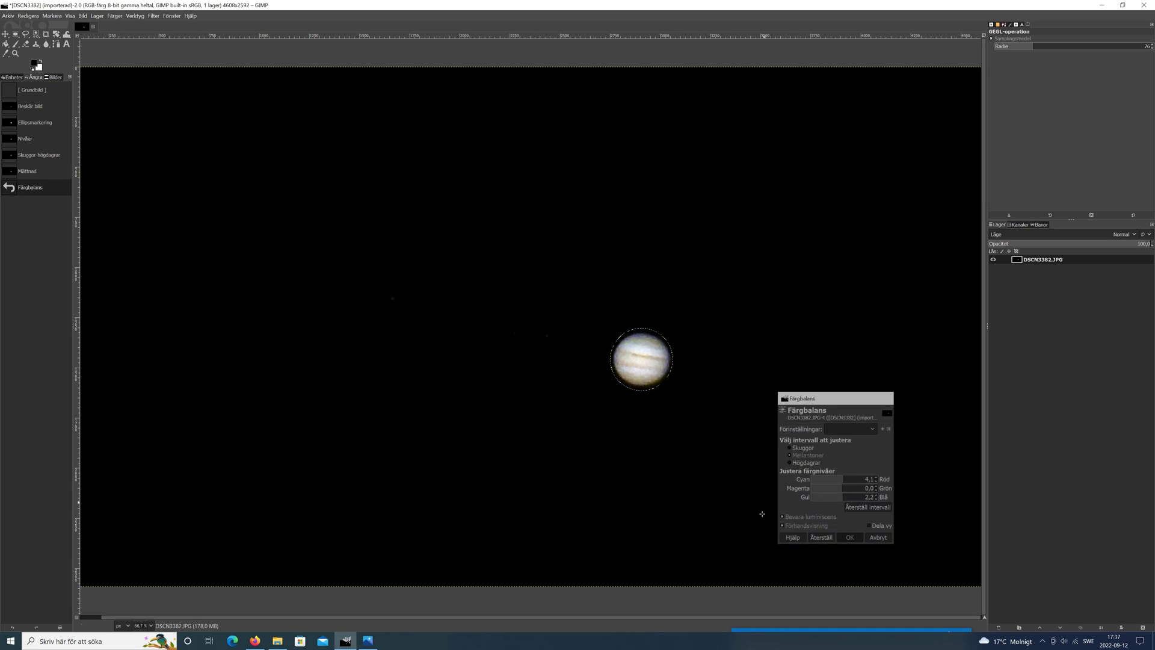
left_click(27, 173)
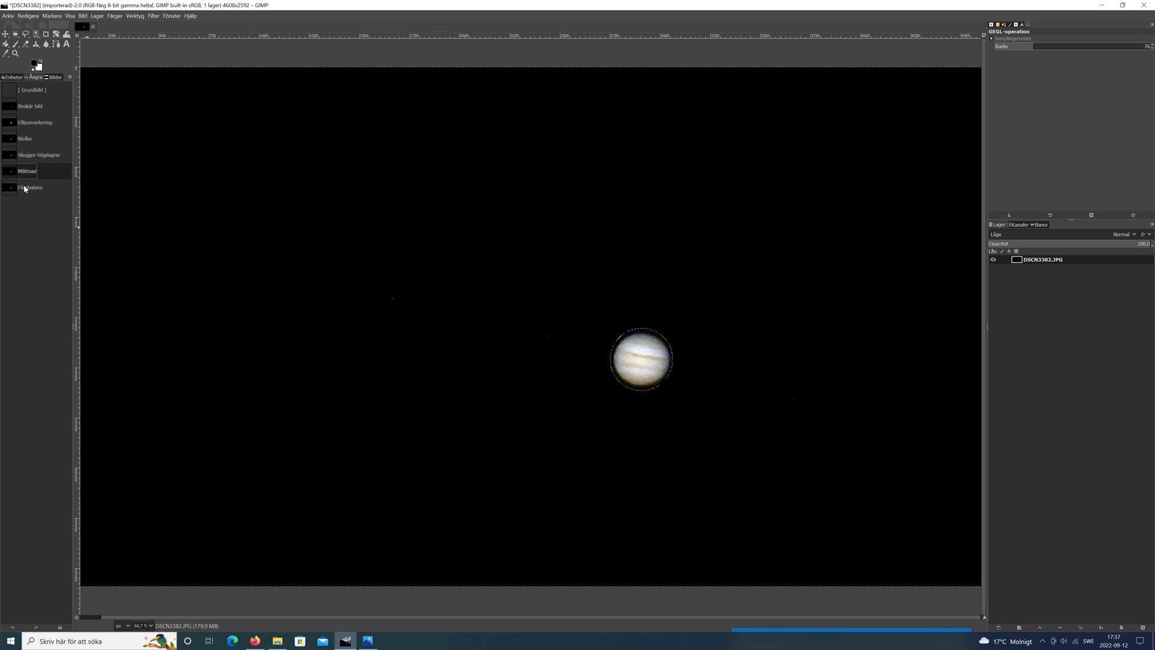
left_click(25, 189)
left_click(113, 16)
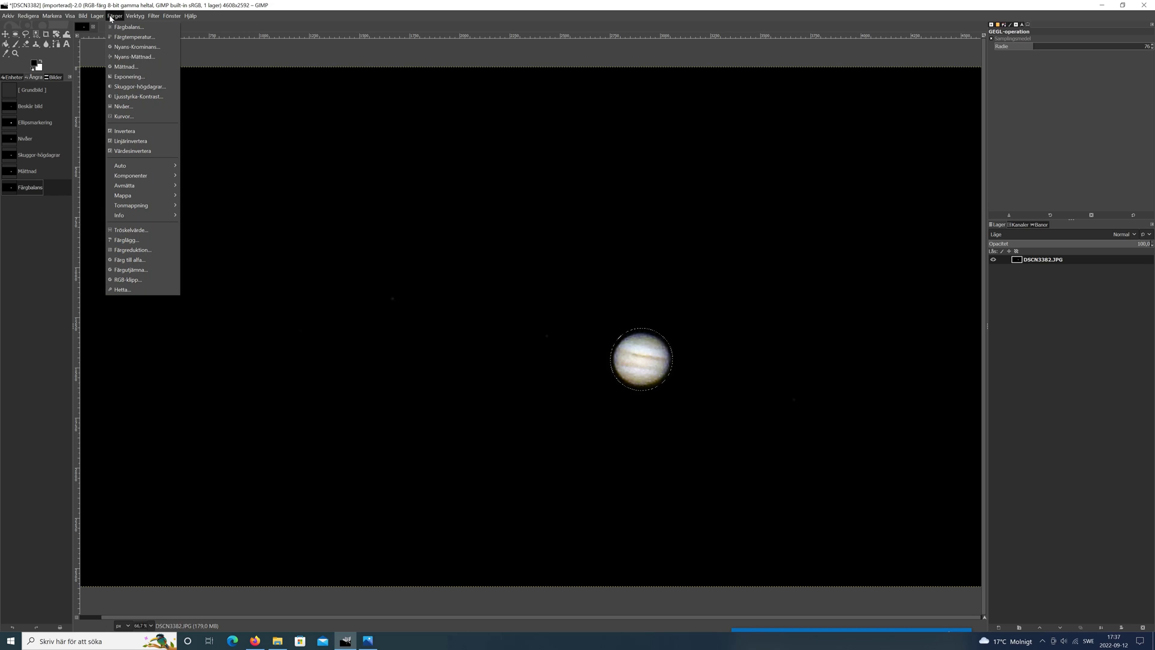
- Bend the Curves point below the diagonal to about 179/163 to darken Jupiter and add contrast
left_click(128, 117)
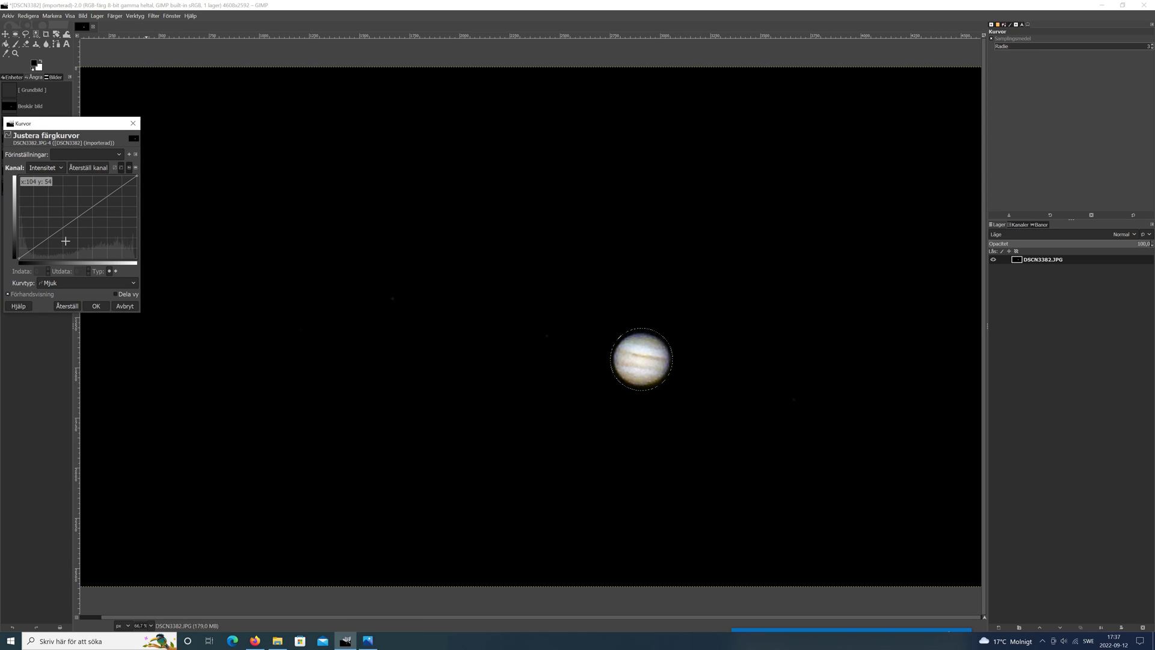
left_click_drag(85, 124, 245, 180)
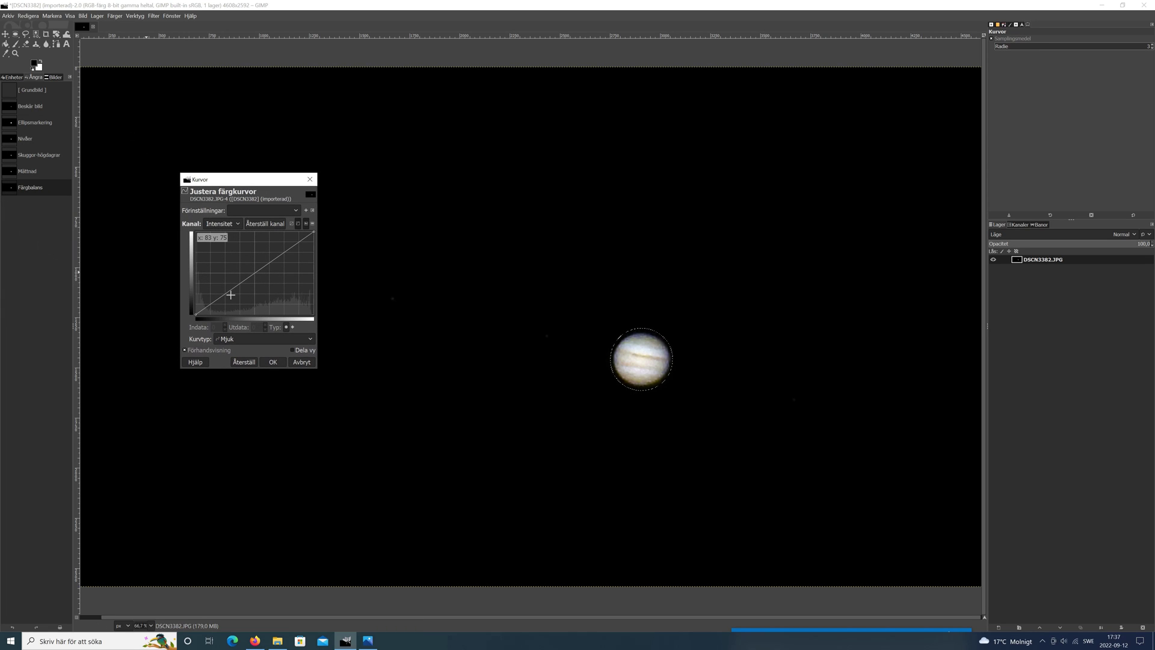
left_click_drag(207, 301, 214, 306)
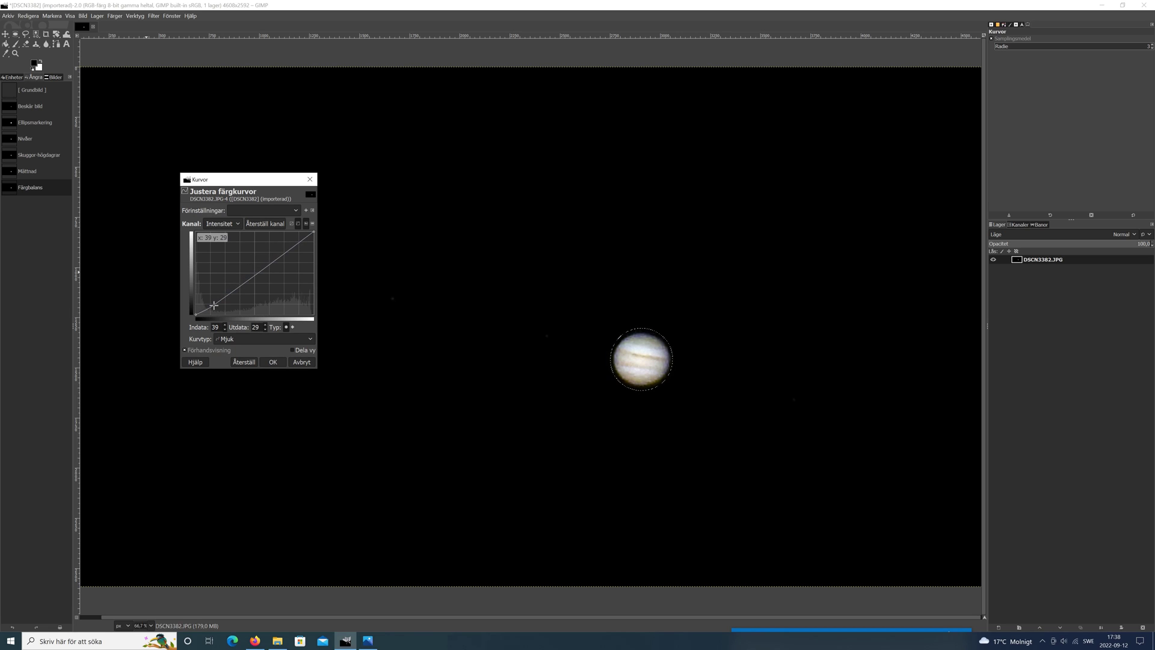
left_click(273, 261)
mouse_move(272, 260)
left_mouse_down()
mouse_move(292, 248)
mouse_move(278, 259)
left_mouse_up()
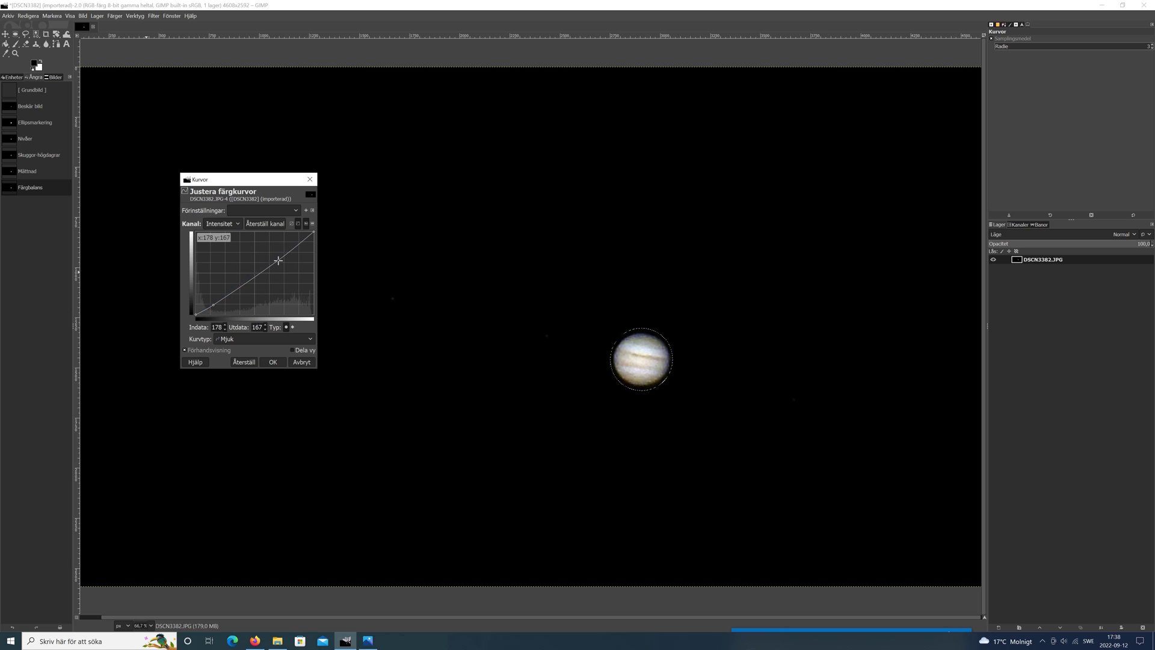
left_click(273, 362)
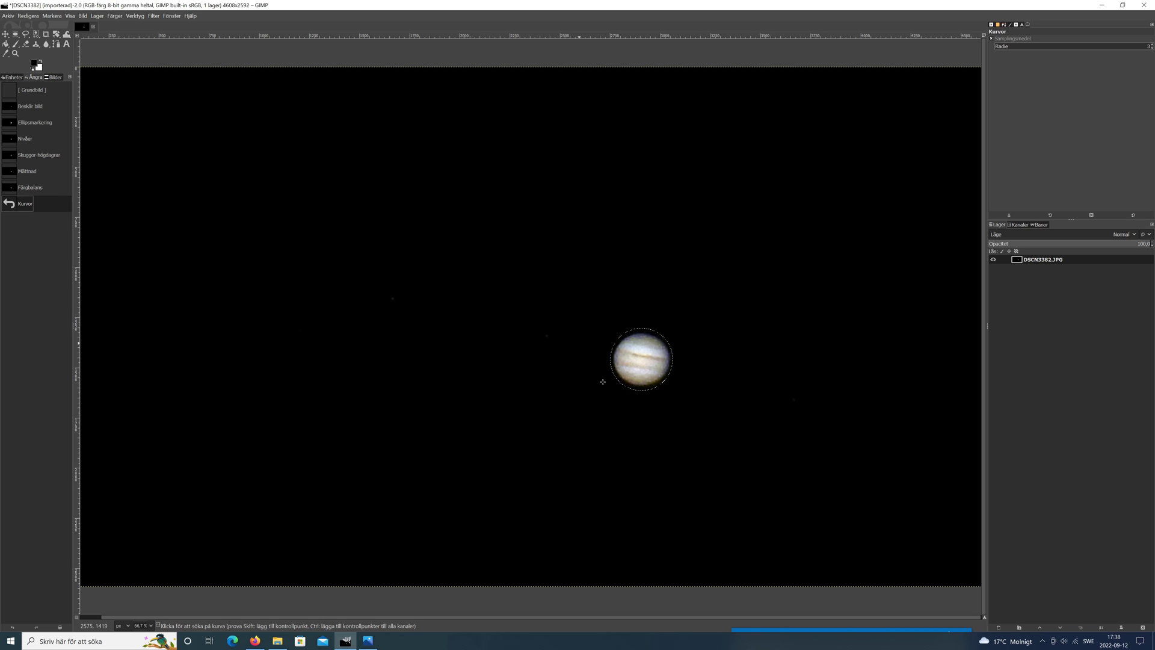
- Apply Brightness-Contrast to Jupiter with brightness -2 and contrast 3, toggling undo to compare
left_click(114, 16)
left_click(130, 101)
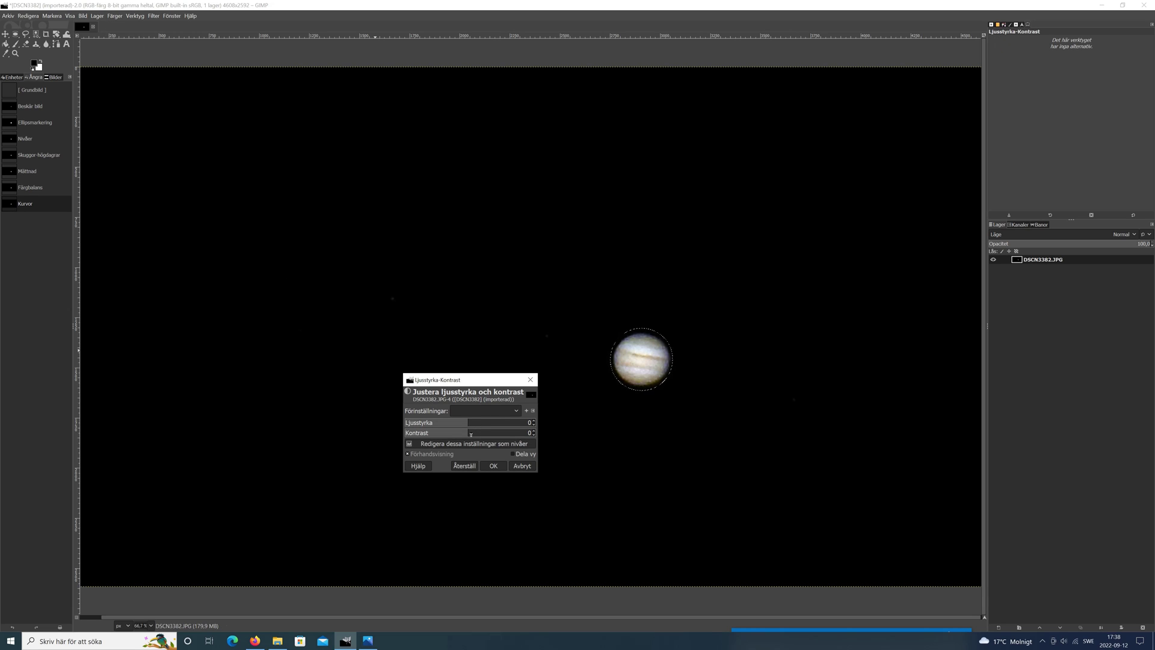
left_click(467, 422)
left_click(473, 433)
left_click_drag(471, 433, 468, 432)
left_click(494, 467)
left_click(27, 205)
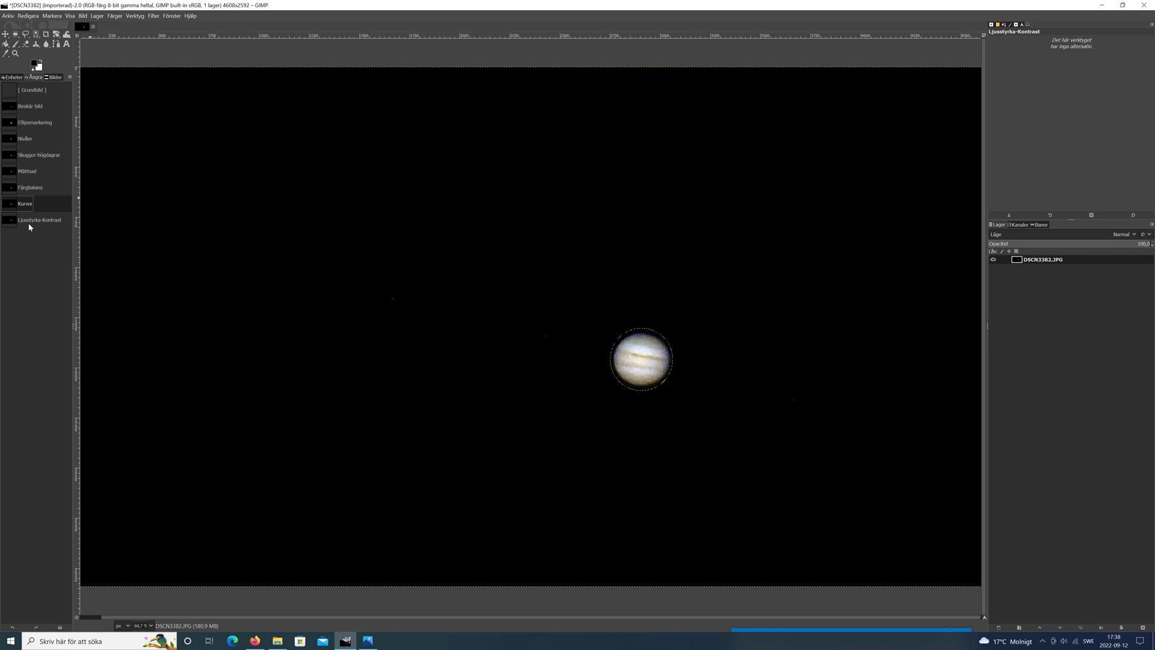
left_click(29, 224)
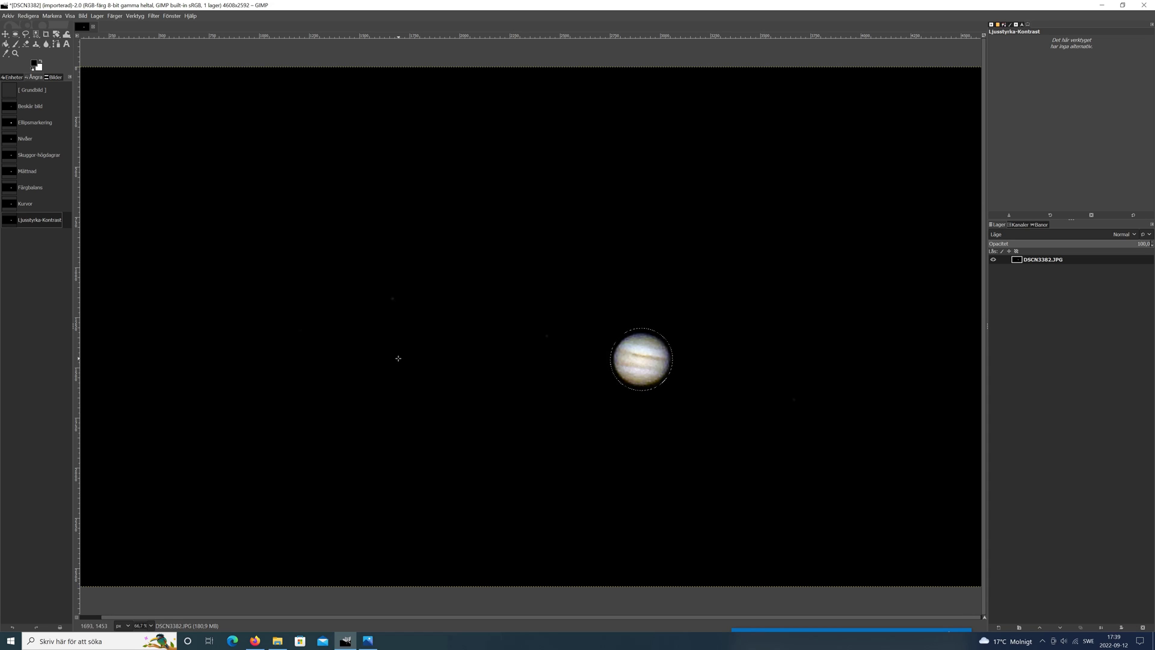
- Recentre the 413x413 circular selection on Jupiter, reduce its feather radius, and invert it
key("e")
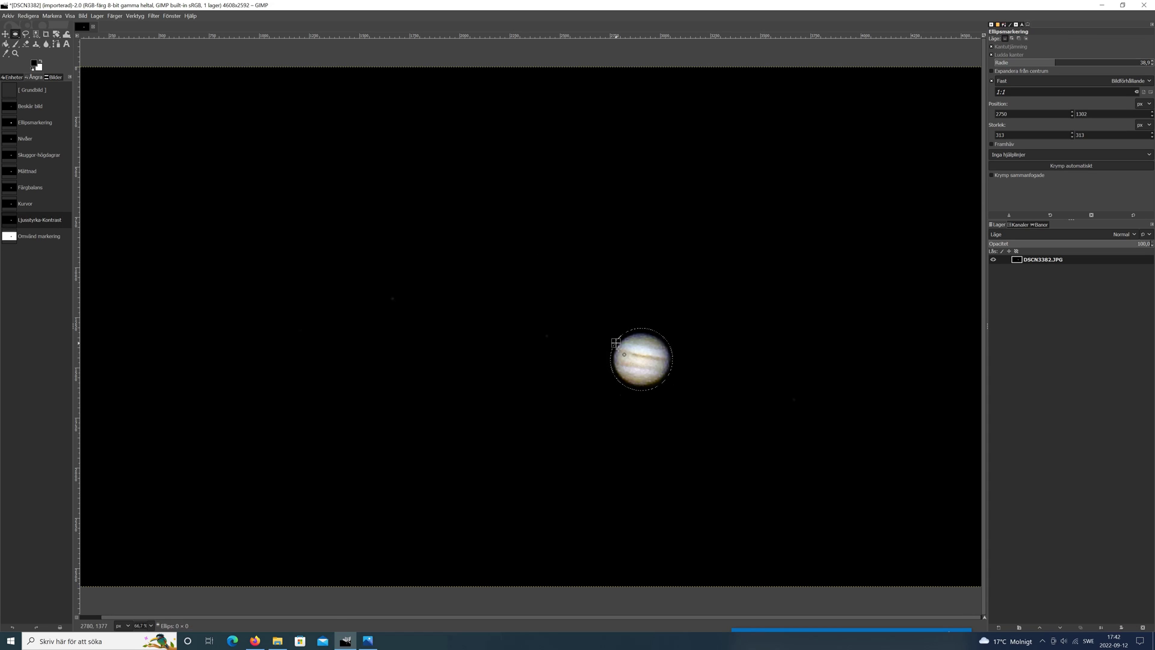
left_click(619, 344)
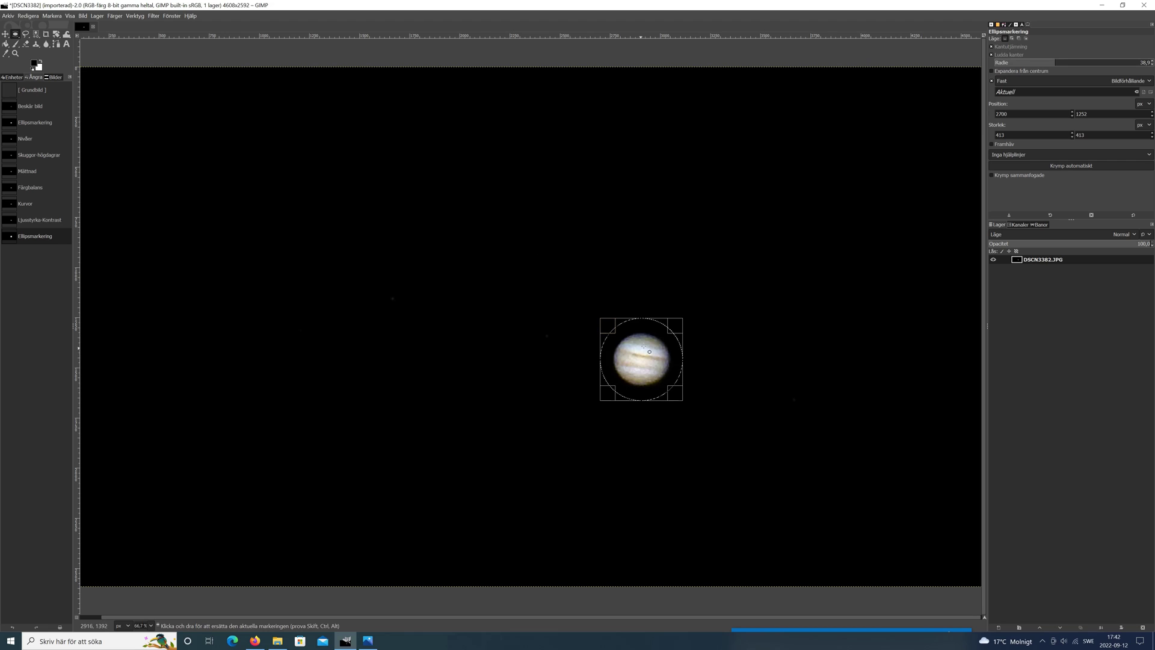
left_click_drag(644, 348, 644, 349)
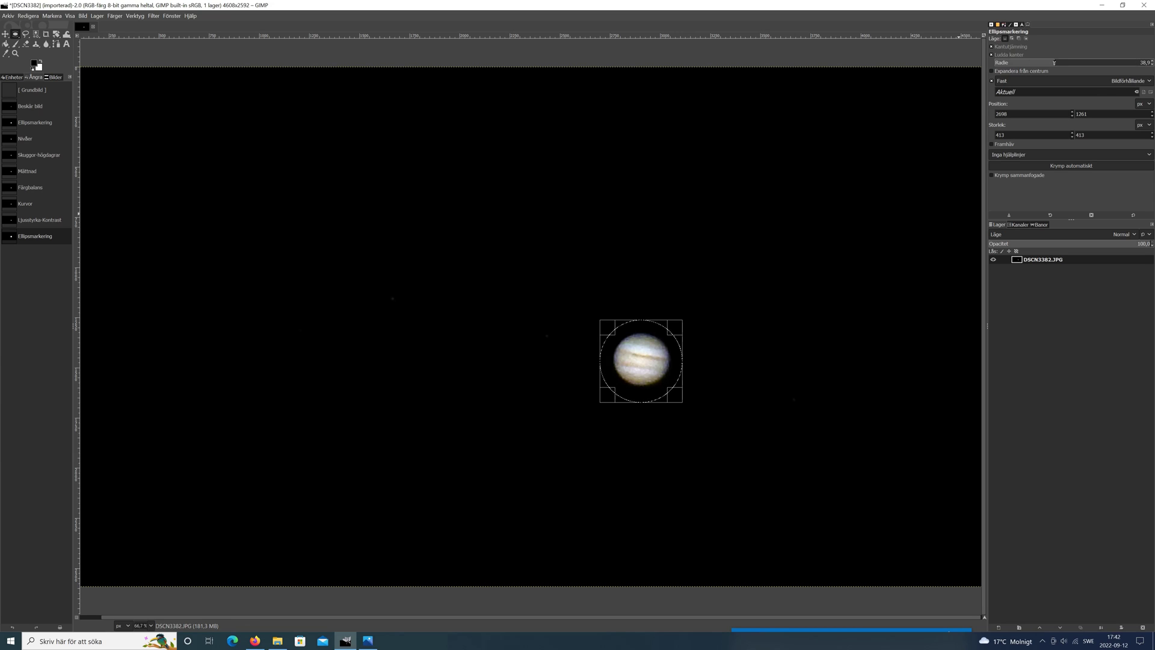
left_click_drag(1055, 63, 1035, 63)
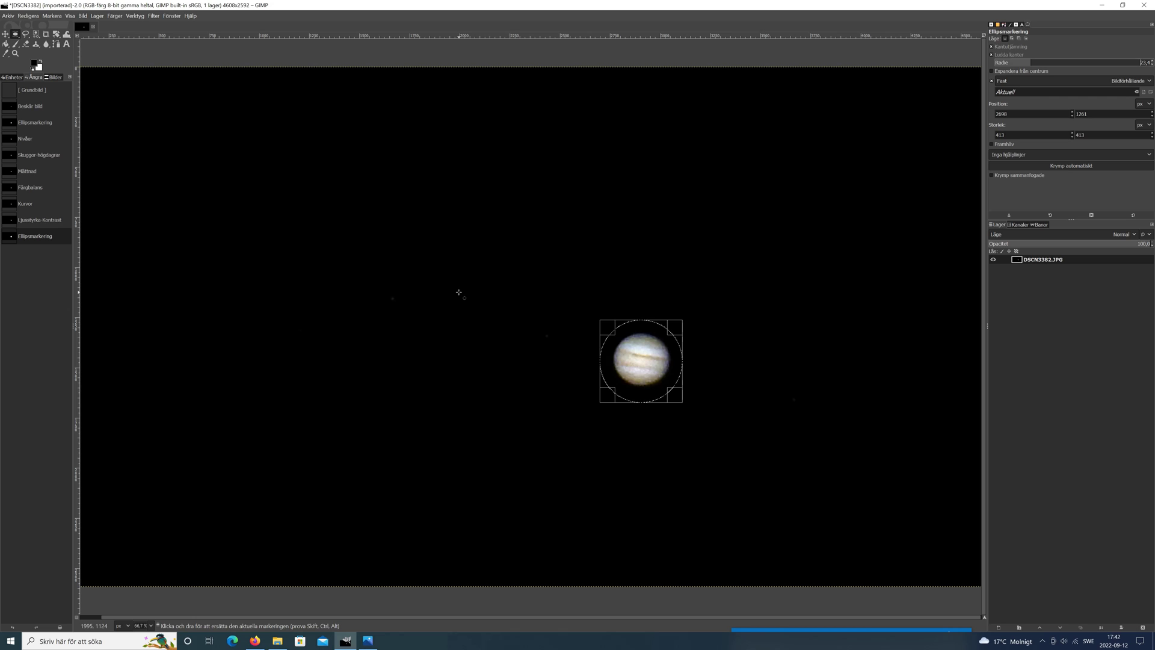
key("ctrl+i")
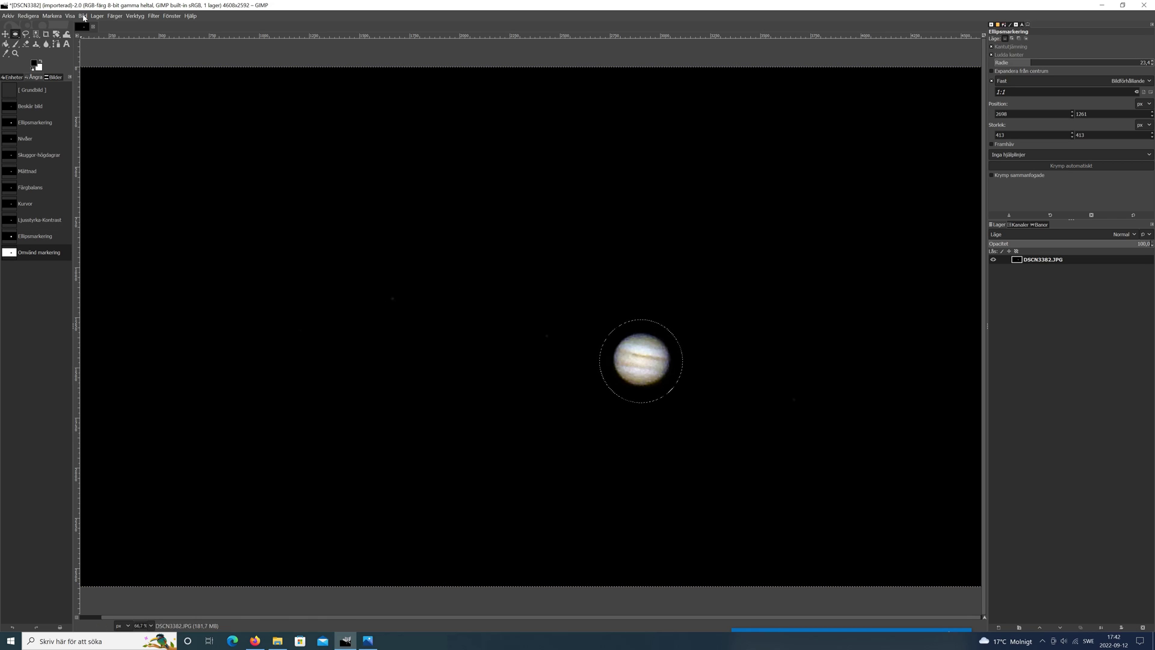
- Brighten the background sky with Levels, raising gamma and lowering input white to 33
left_click(115, 15)
left_click(122, 112)
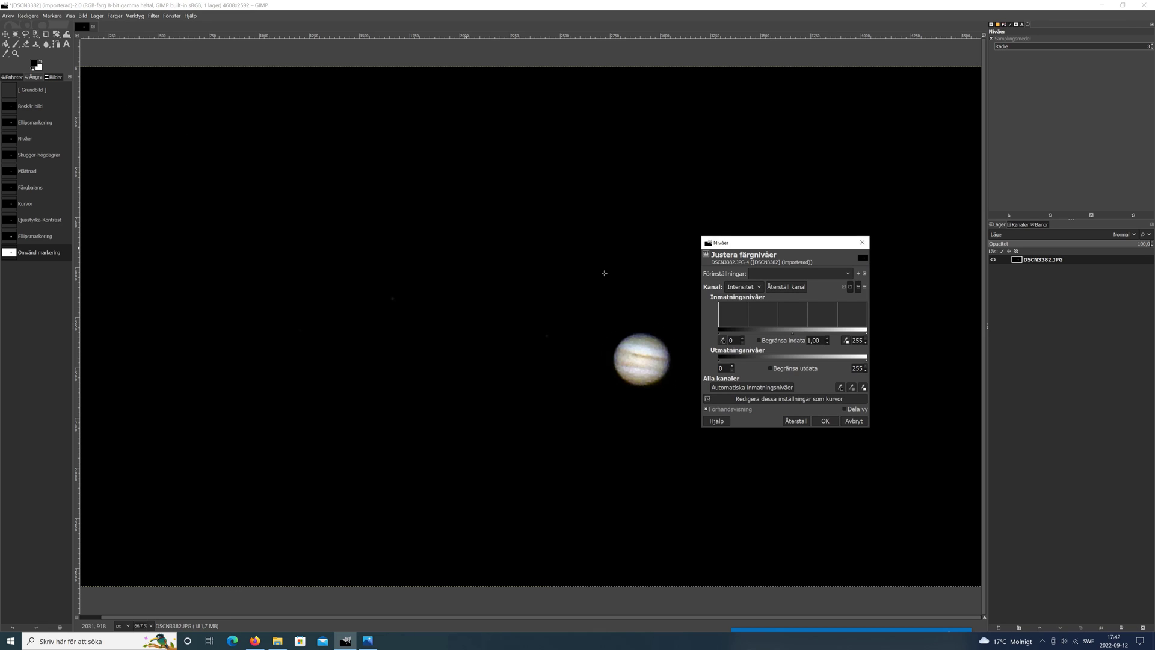
left_click_drag(795, 332, 733, 334)
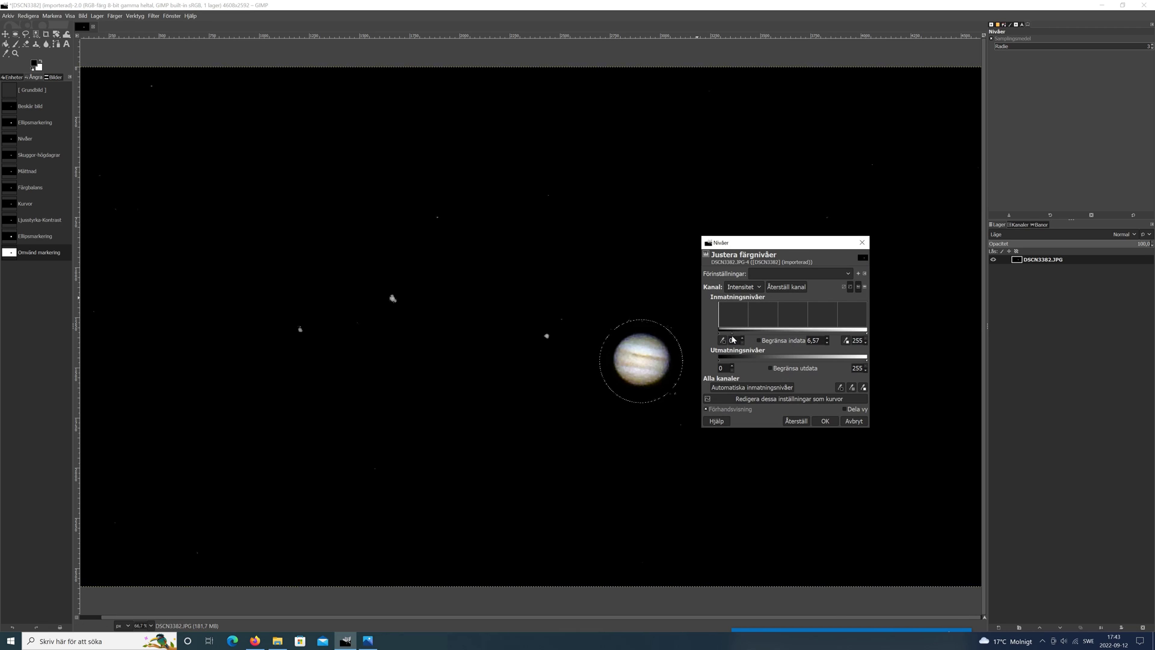
left_click_drag(727, 337, 725, 337)
left_click_drag(788, 334, 753, 320)
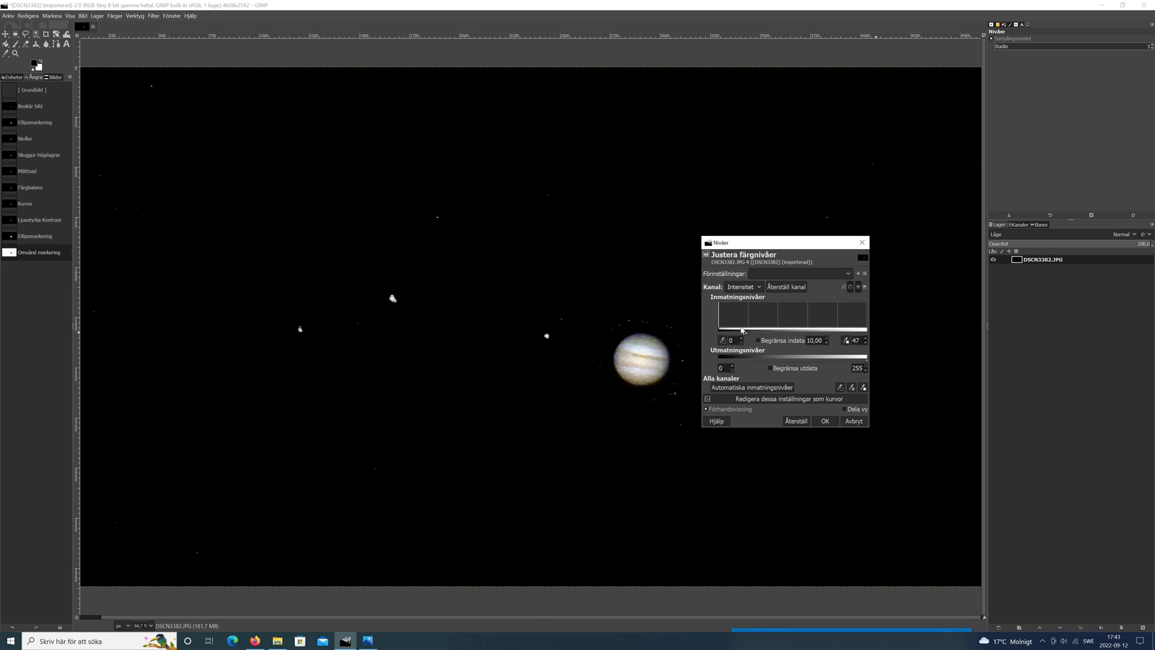
left_click(825, 421)
key("ctrl+shift+f")
left_click(858, 423)
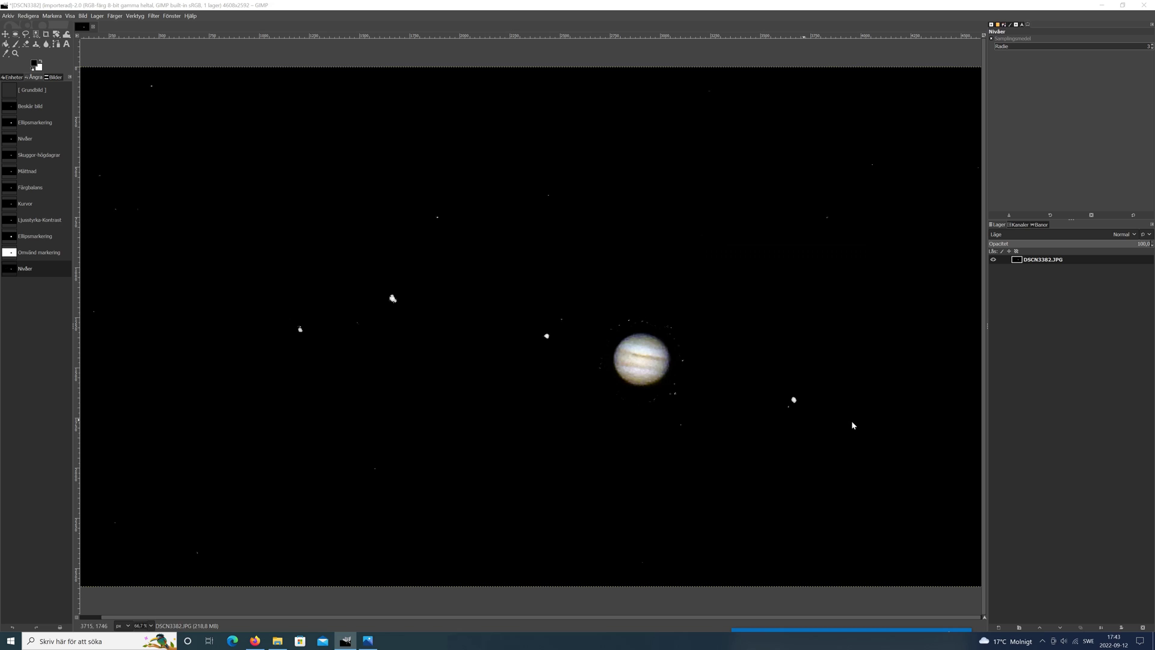
- Remove the selection entirely and zoom in on Jupiter
left_click(15, 34)
left_click(662, 460)
key("r")
left_click(134, 95)
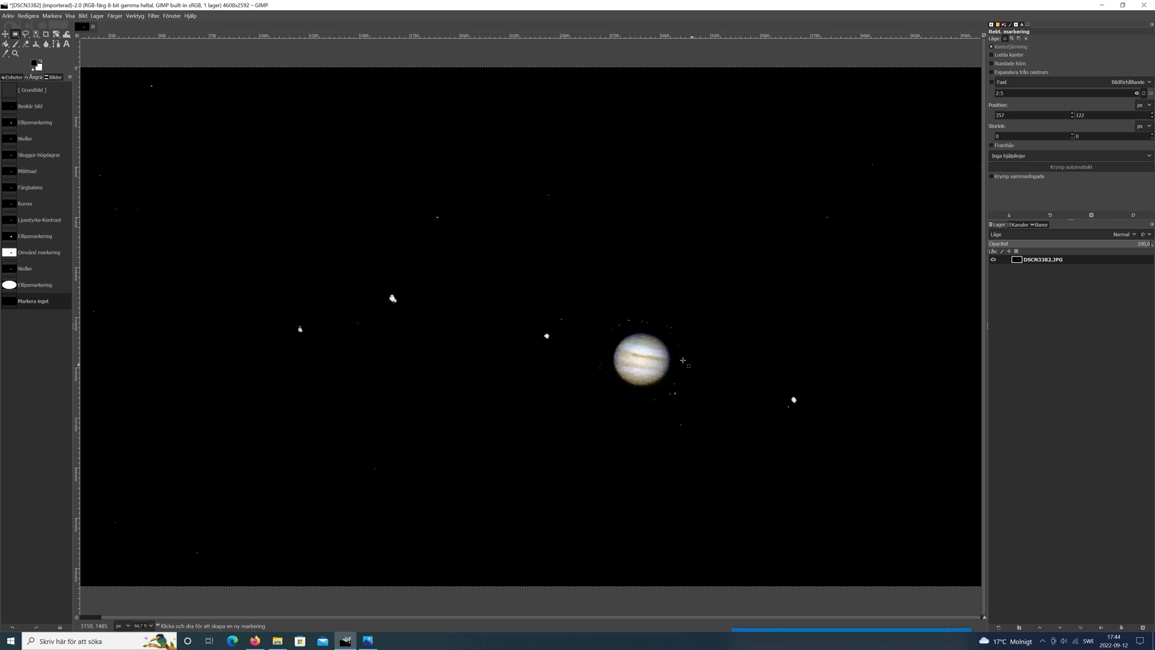
scroll(693, 366, "up", 2)
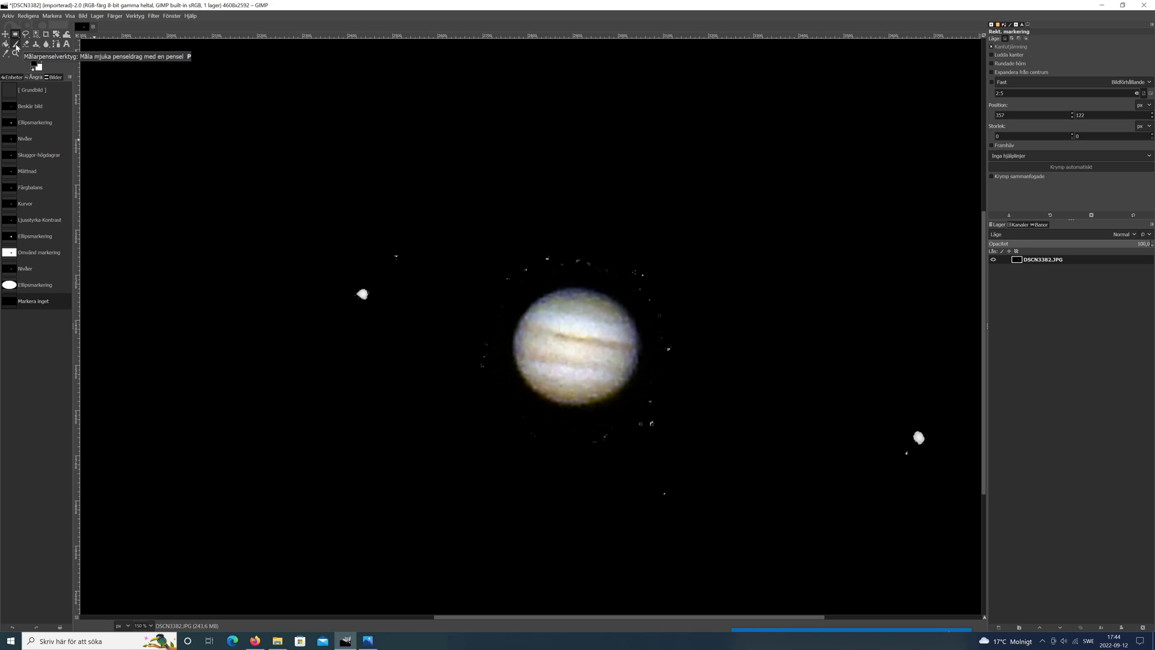
- Paint out the halo specks around Jupiter in black with a size-70 Paintbrush at higher opacity
left_click(16, 45)
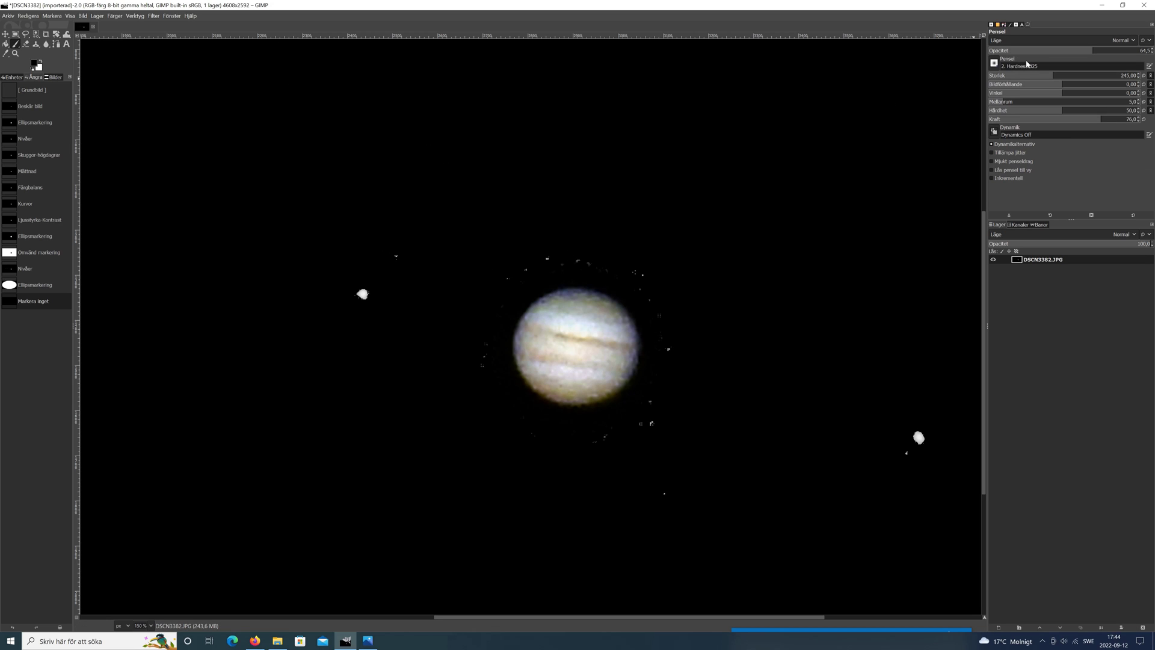
left_click_drag(1092, 50, 1125, 53)
left_click_drag(1022, 76, 1019, 76)
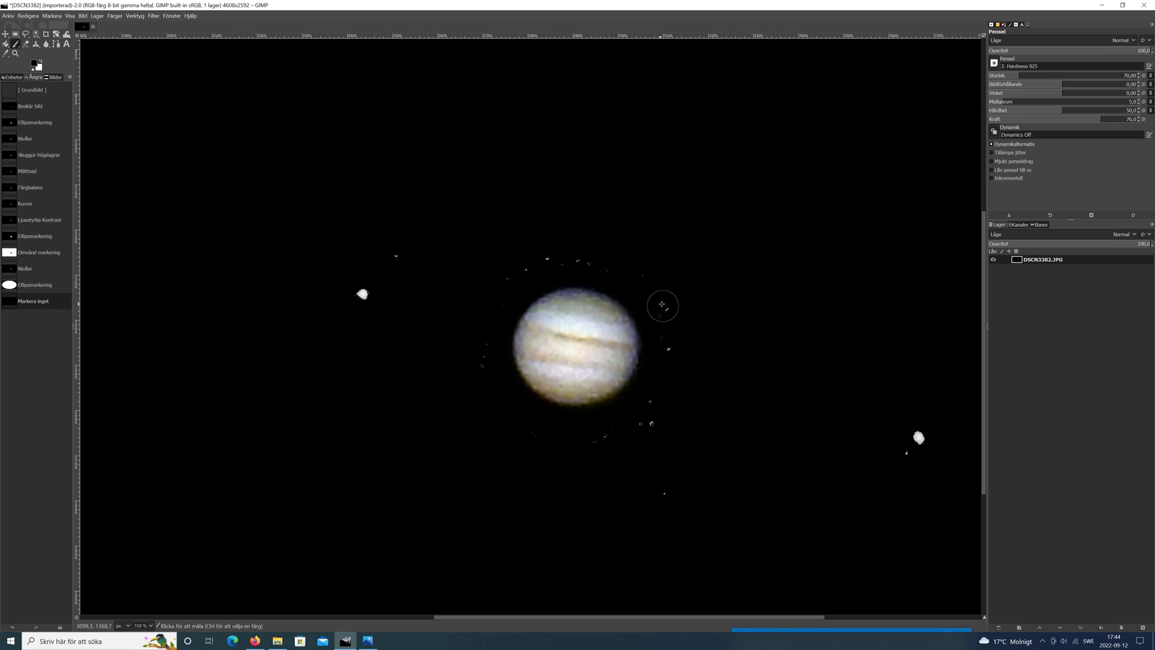
mouse_move(662, 304)
left_mouse_down()
mouse_move(668, 333)
mouse_move(634, 268)
mouse_move(518, 279)
mouse_move(532, 253)
mouse_move(498, 297)
mouse_move(485, 355)
mouse_move(495, 389)
mouse_move(554, 440)
mouse_move(590, 441)
mouse_move(640, 426)
mouse_move(661, 343)
mouse_move(655, 433)
mouse_move(597, 448)
mouse_move(669, 395)
mouse_move(650, 399)
mouse_move(647, 292)
mouse_move(563, 268)
mouse_move(480, 345)
mouse_move(543, 419)
mouse_move(600, 429)
mouse_move(651, 373)
mouse_move(598, 270)
mouse_move(482, 318)
mouse_move(540, 419)
left_mouse_up()
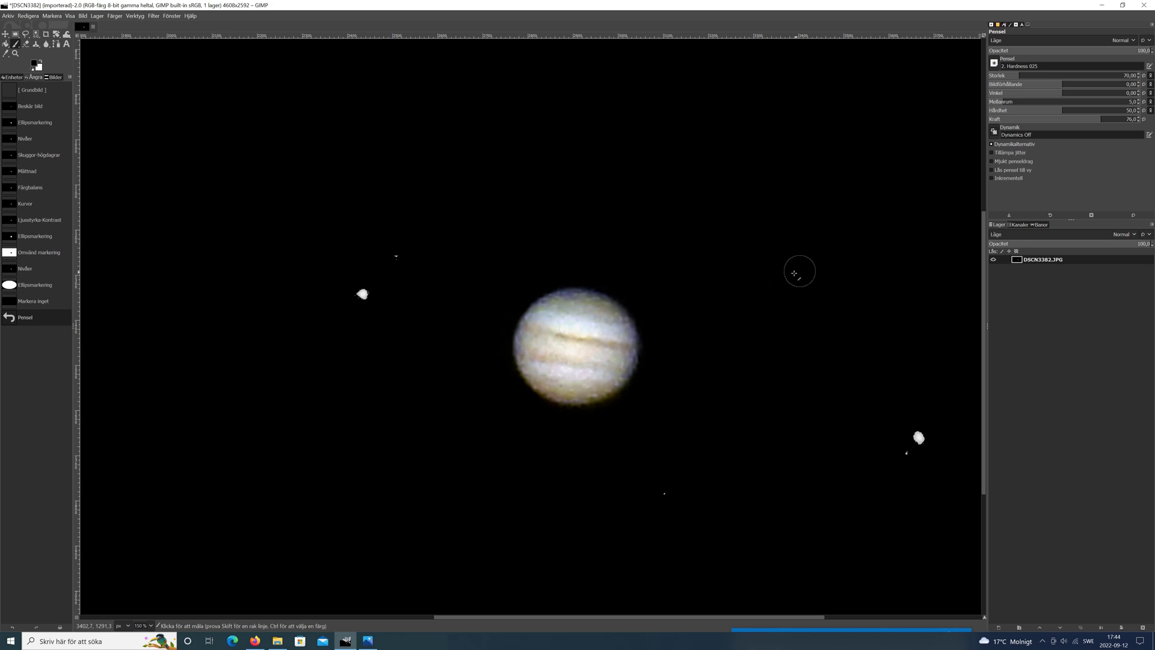
scroll(753, 276, "down", 1, "ctrl")
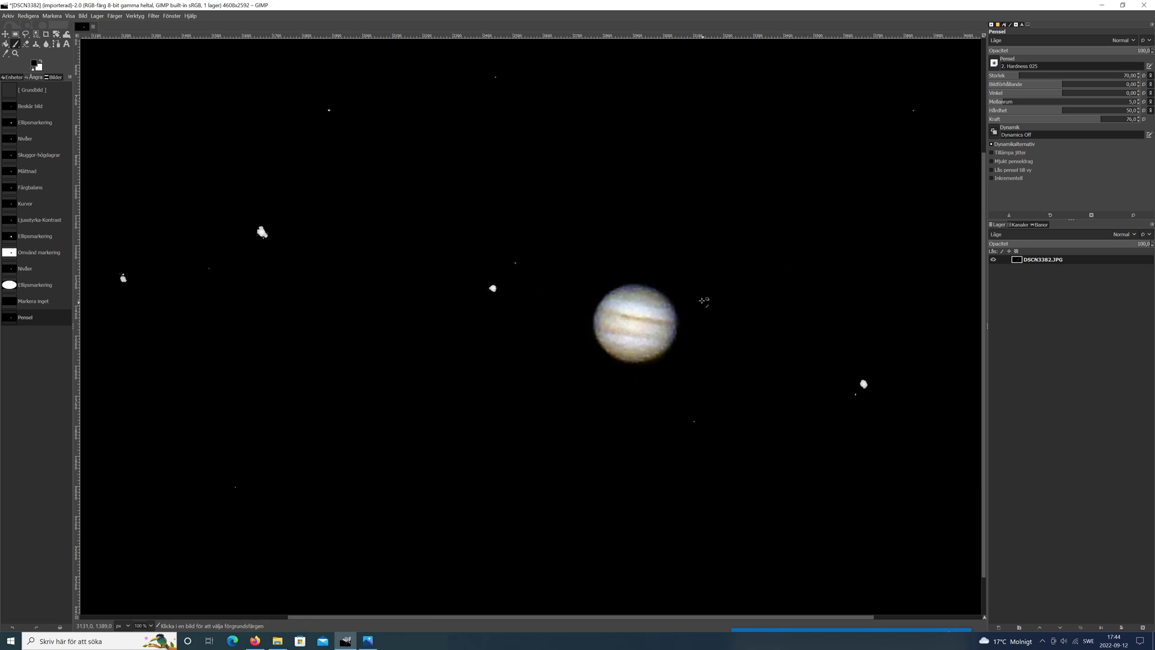
scroll(703, 300, "down", 1, "ctrl")
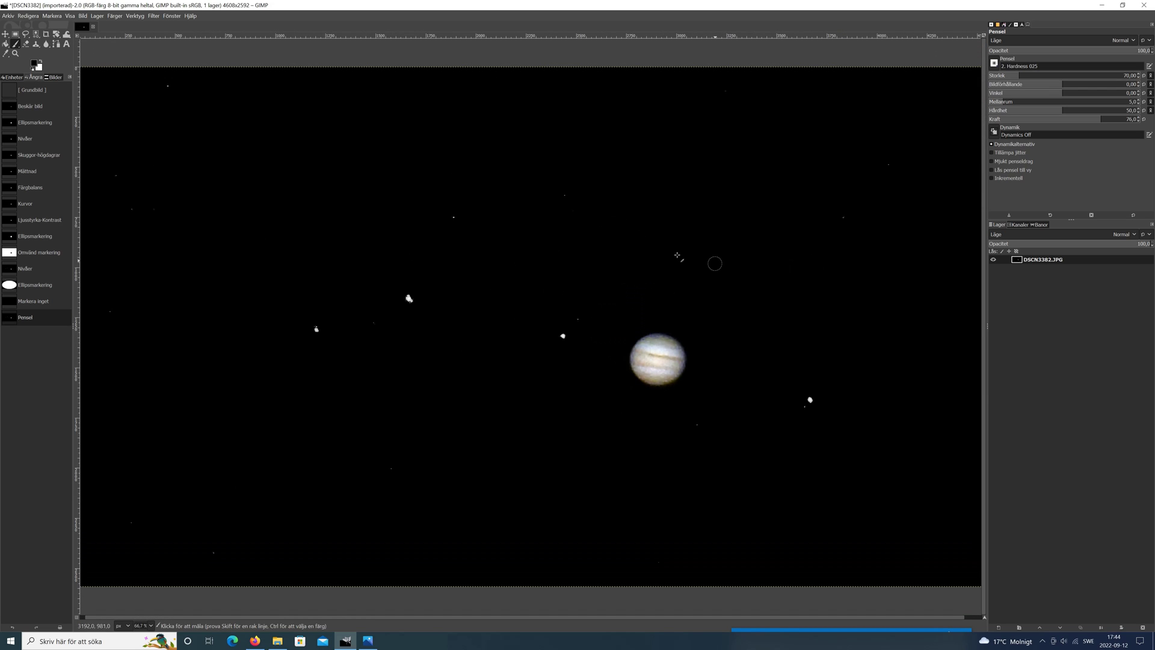